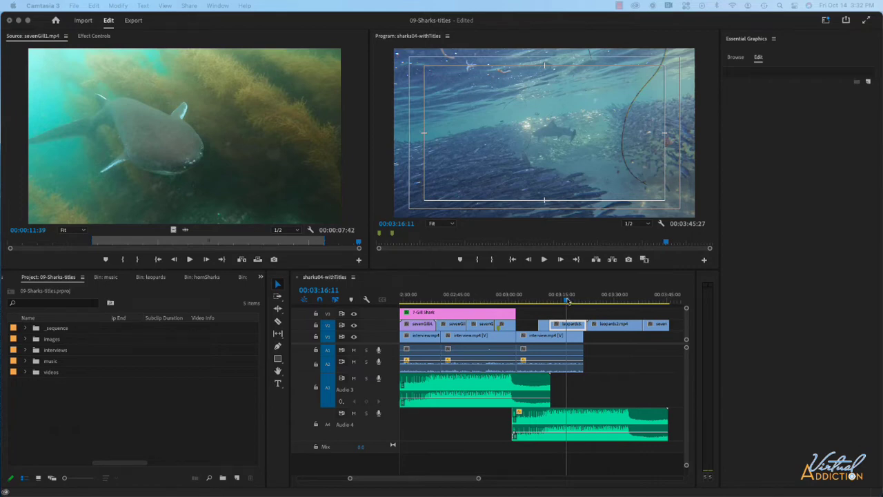
- Add a new text layer at 00:03:22:11, the start of the leopards2.mp4 clip
click(570, 304)
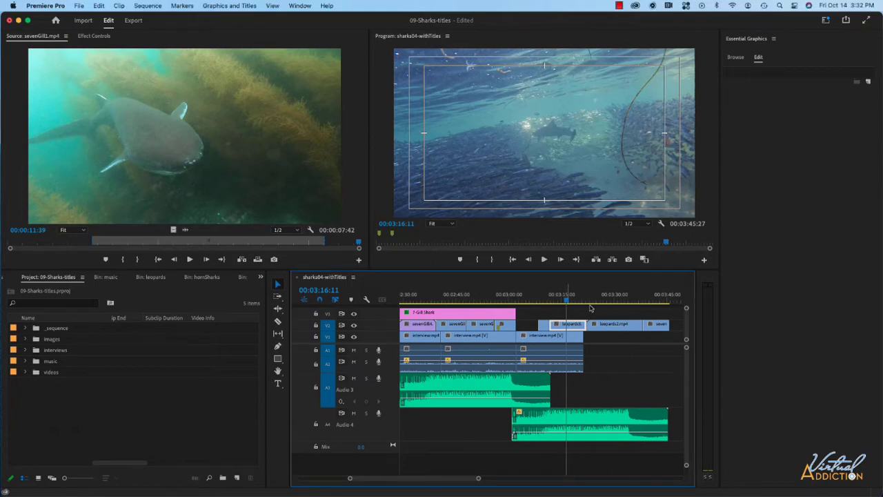
drag(567, 302, 602, 303)
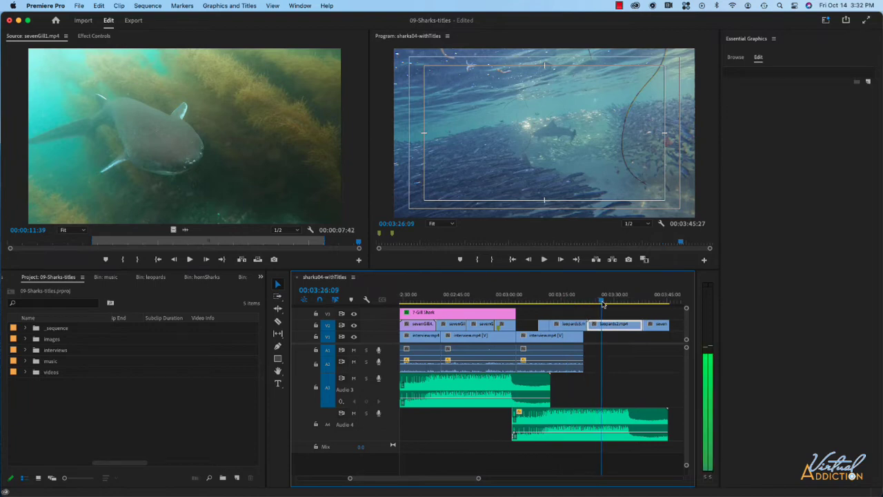
key(Down)
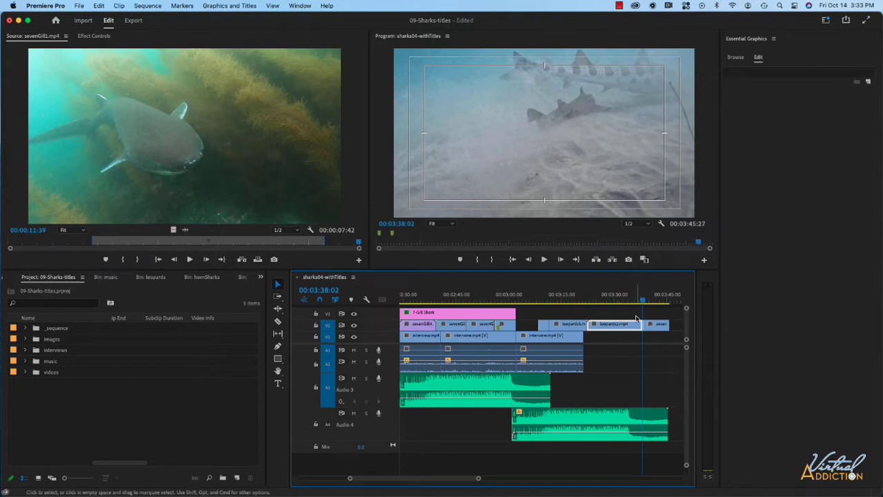
drag(649, 305, 588, 305)
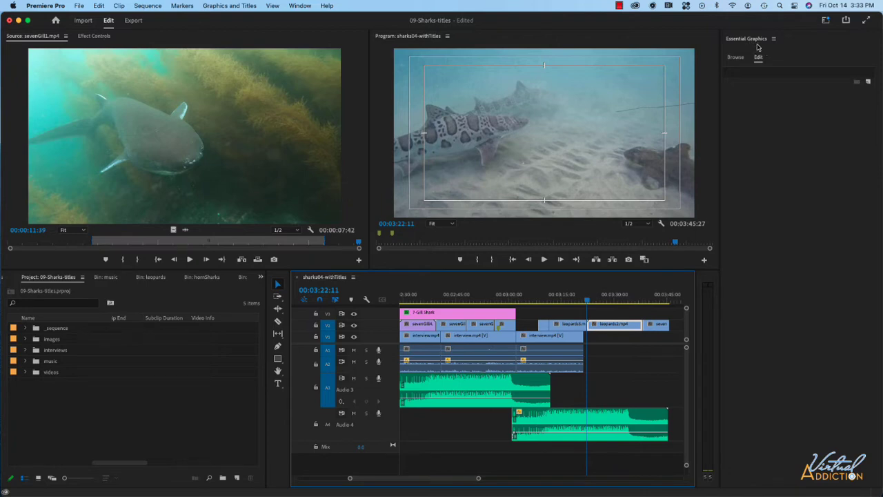
click(870, 83)
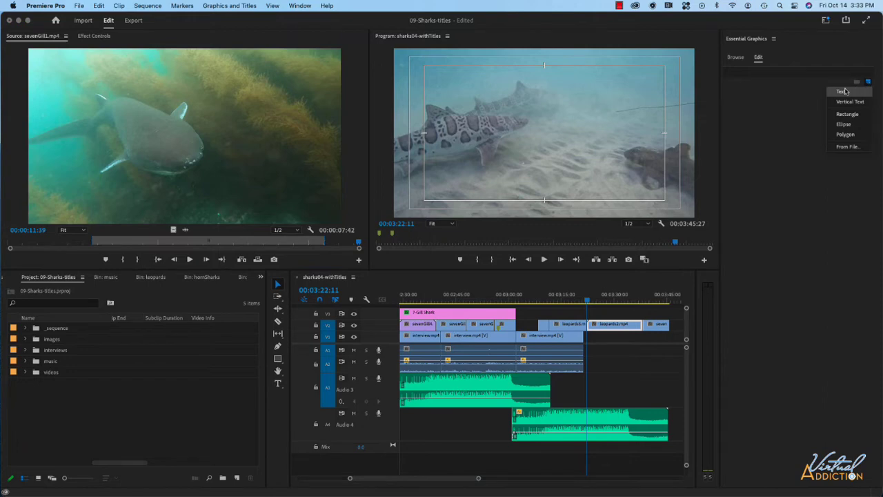
click(843, 91)
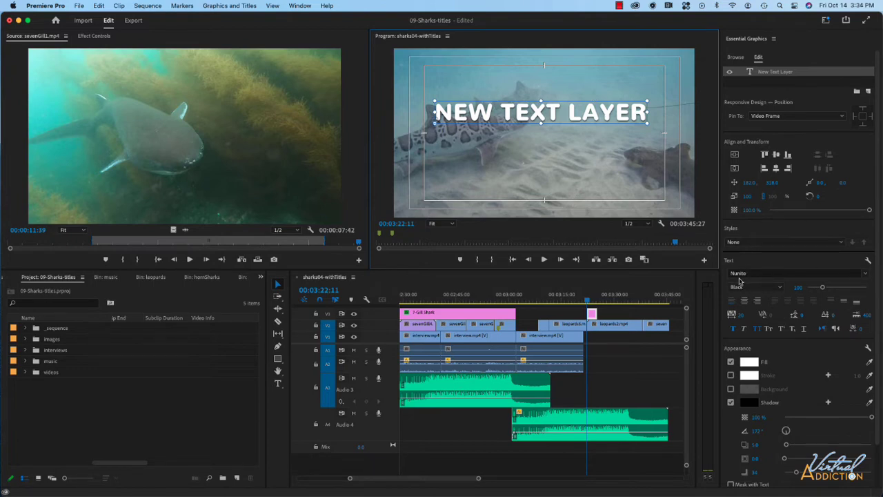
- Set the new text layer's font size to 40 and its font style to Bold
click(802, 287)
text(40)
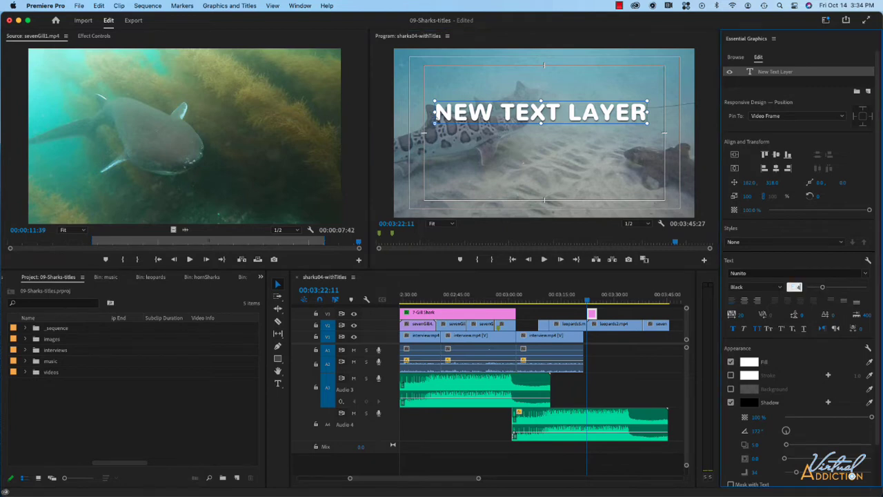
key(Return)
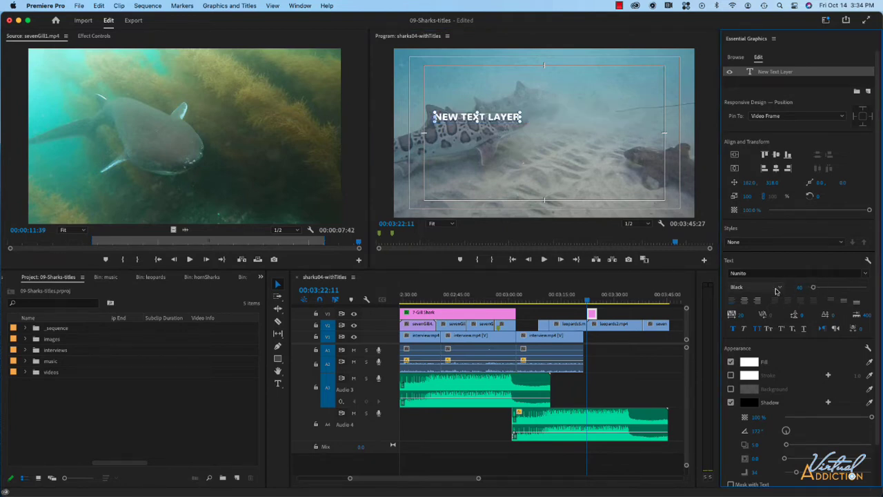
click(751, 289)
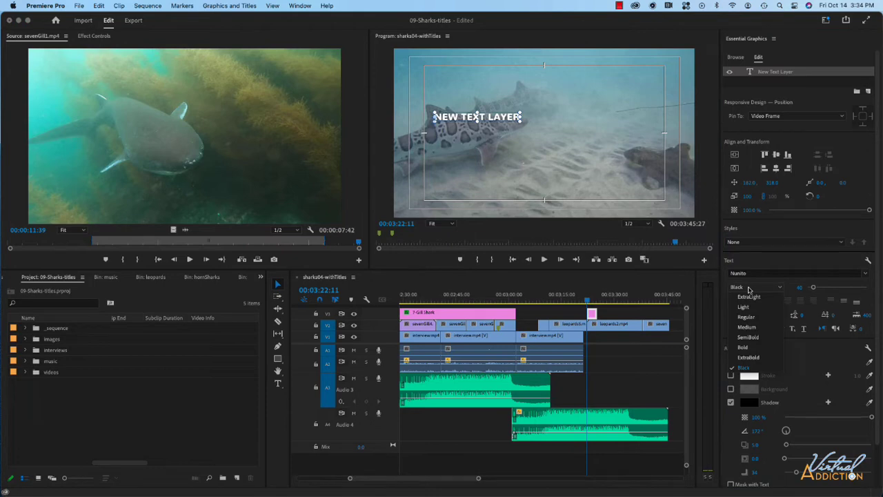
click(743, 348)
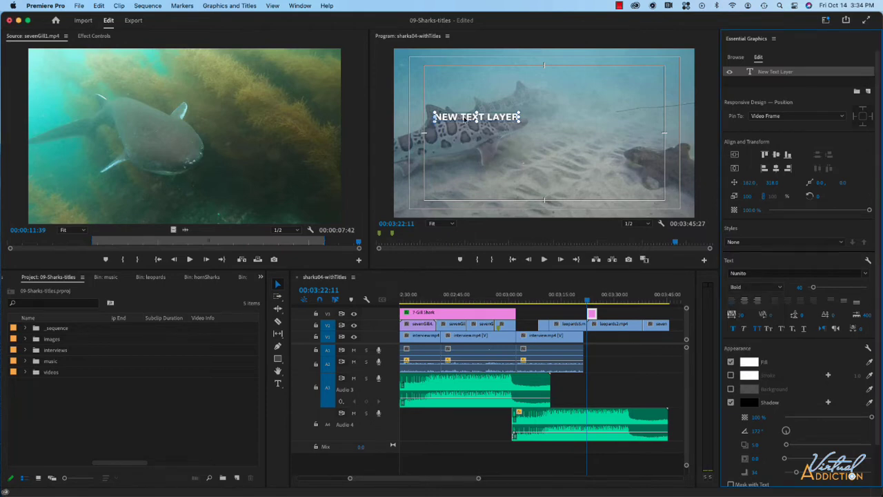
- Replace the placeholder title with "Produced by" in all caps, and add "Insert text" beneath it with All Caps off
click(467, 118)
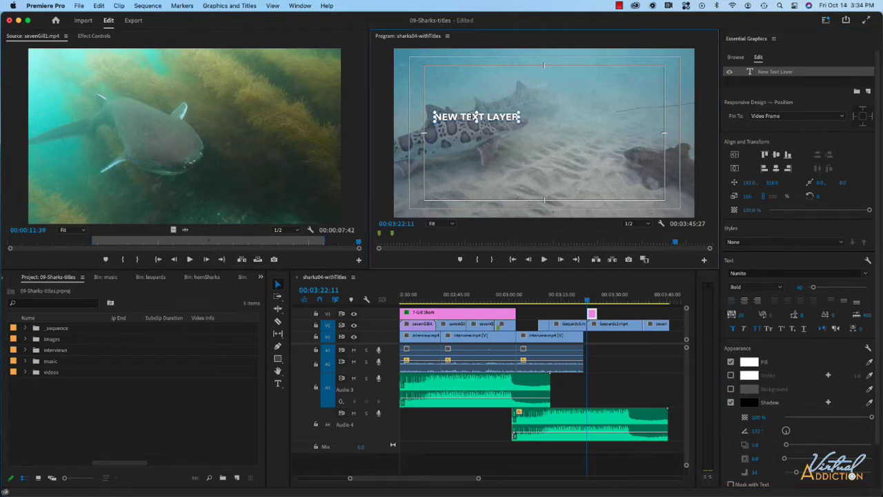
double_click(473, 117)
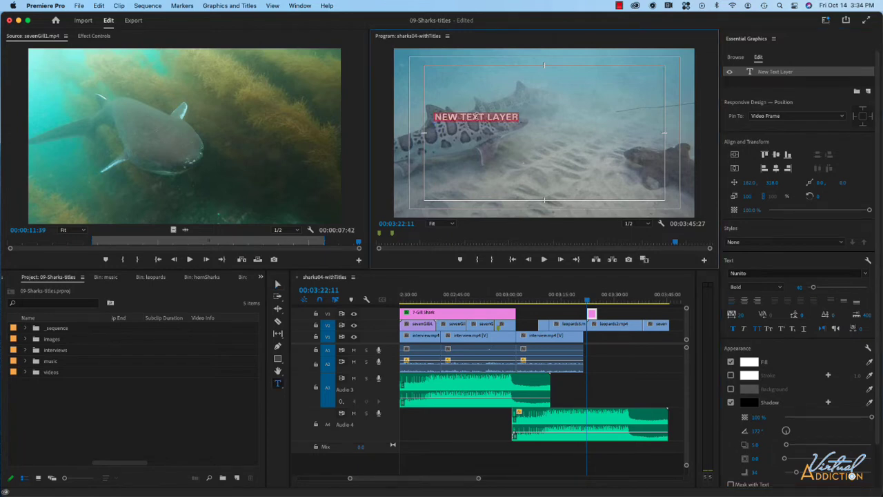
text(Produced by)
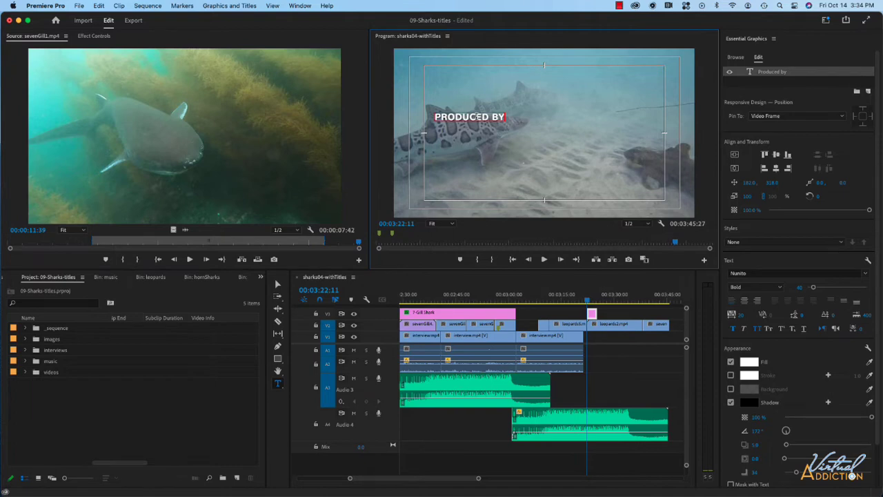
click(758, 330)
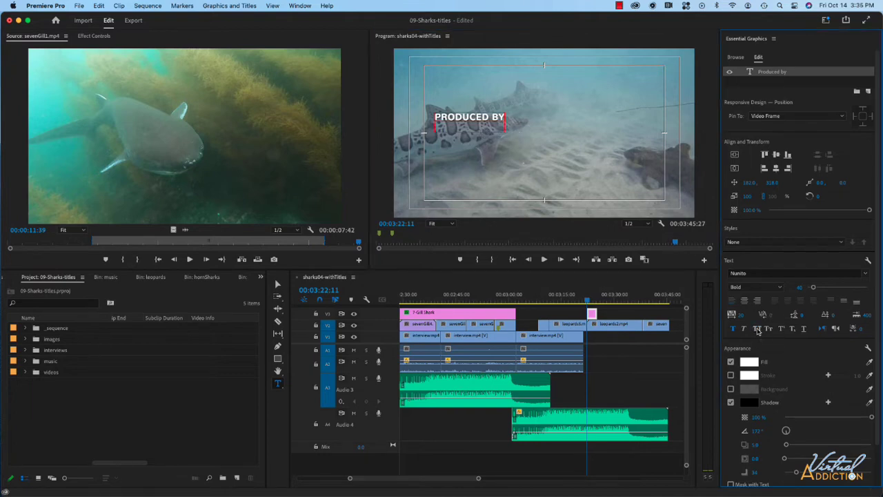
click(427, 129)
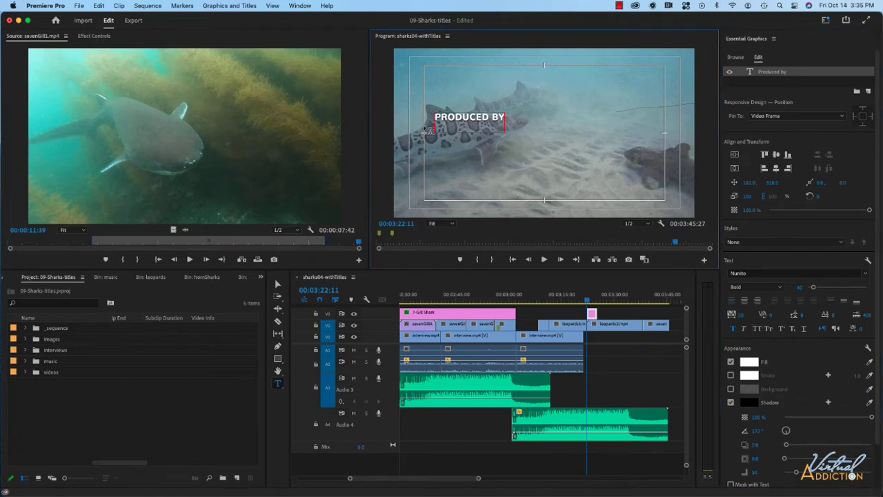
text(Insert text)
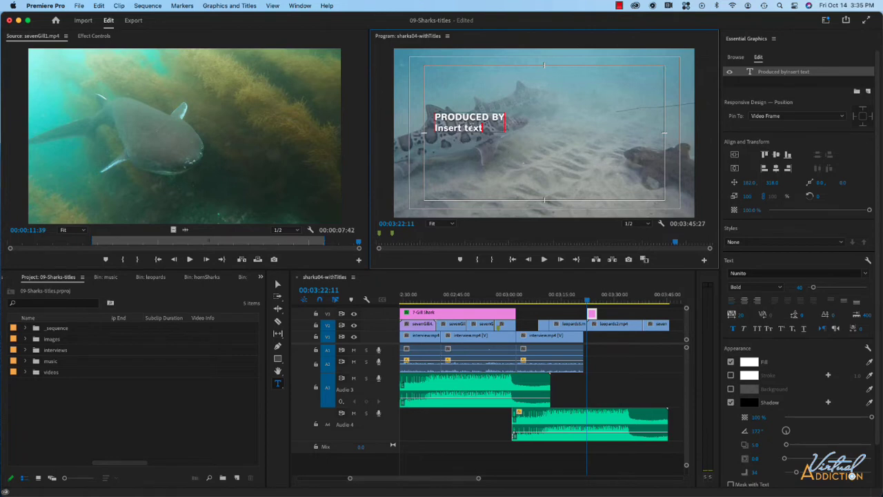
- Add a "Directed by" heading in all caps after a blank line, with "Insert text" on the line beneath it
key(Return)
key(Return)
text(Directed by )
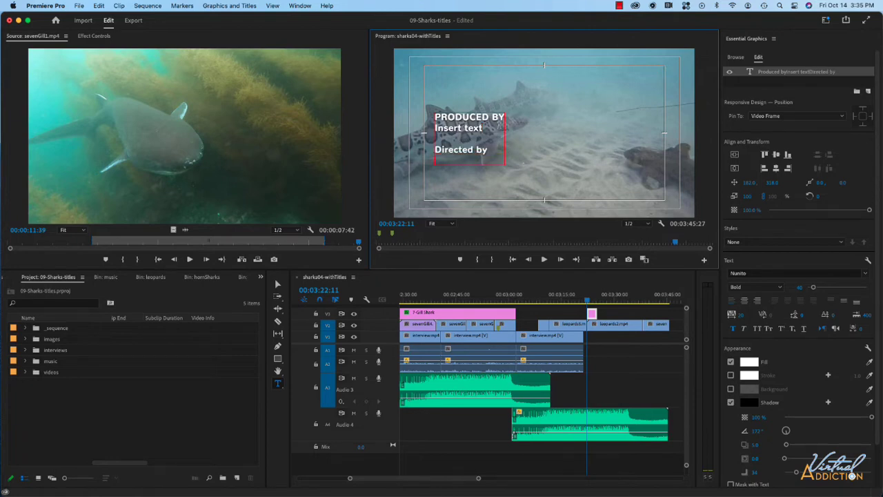
text(Insert text)
drag(487, 151, 420, 150)
click(758, 330)
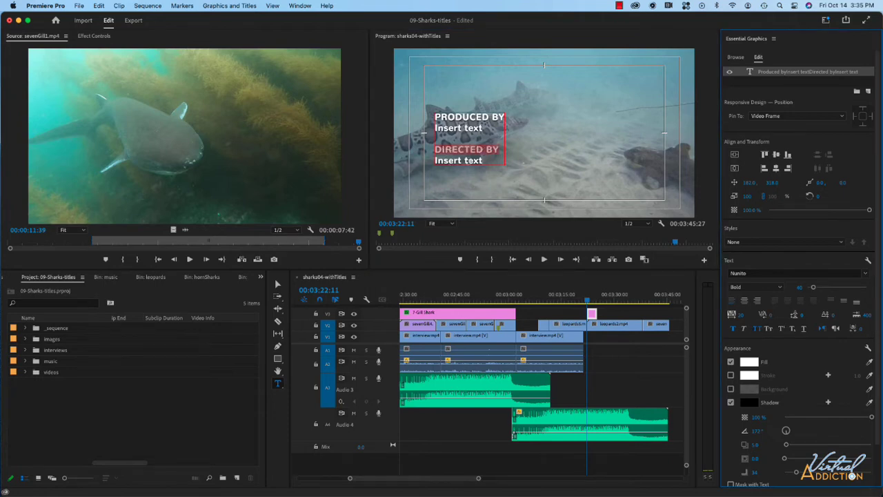
- Duplicate the DIRECTED BY credit below itself, changing the copy's heading to "Starring" and its second line to "Insert name"
drag(487, 160, 428, 152)
key(super+c)
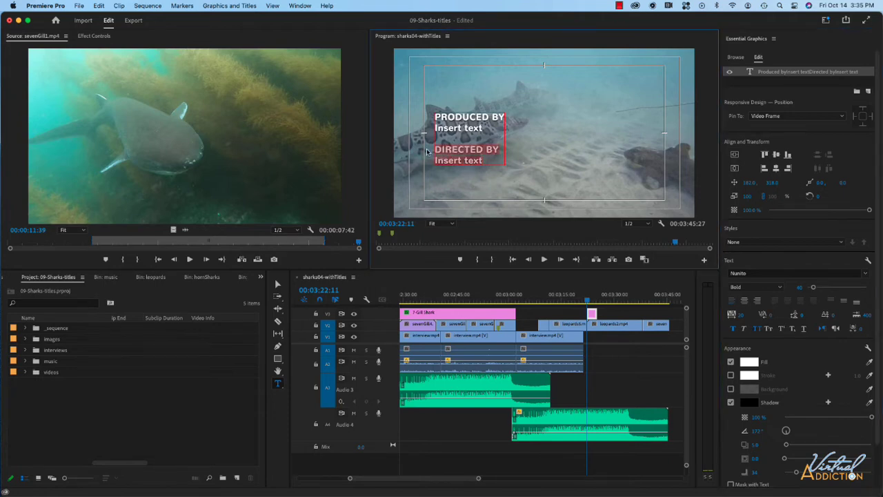
click(485, 159)
key(Return)
key(Return)
key(super+v)
drag(498, 182, 422, 184)
text(Starring)
double_click(471, 194)
text(name)
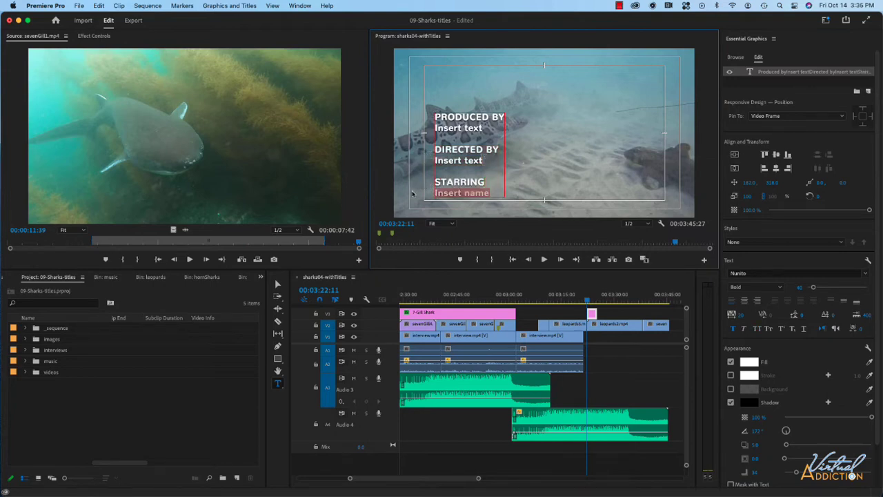
- Add two more "Insert name" lines under the STARRING heading
key(Return)
text(Insert name)
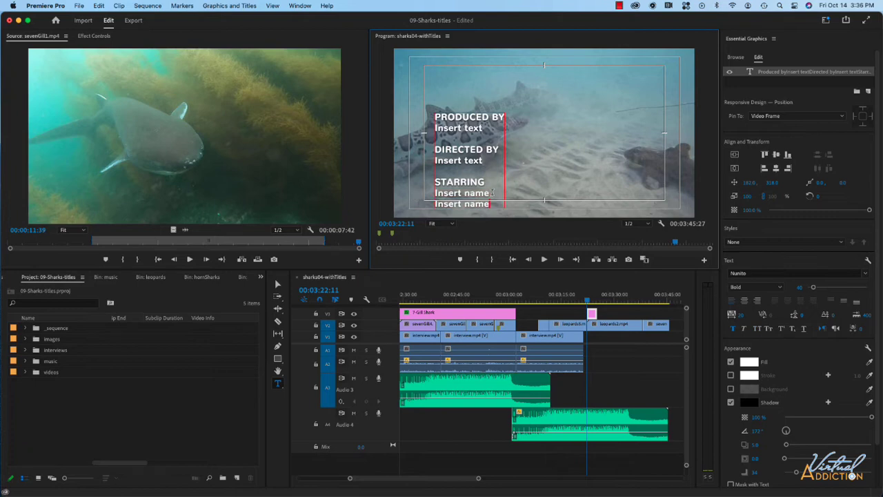
key(Return)
text(Insert name)
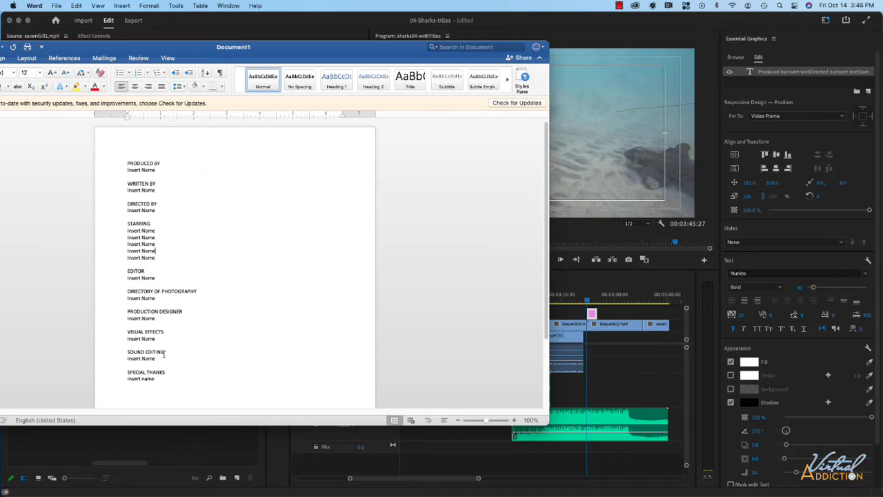
- Copy the full credits list from the Word document and replace all the text in the Premiere Pro text layer with it
drag(127, 163, 206, 390)
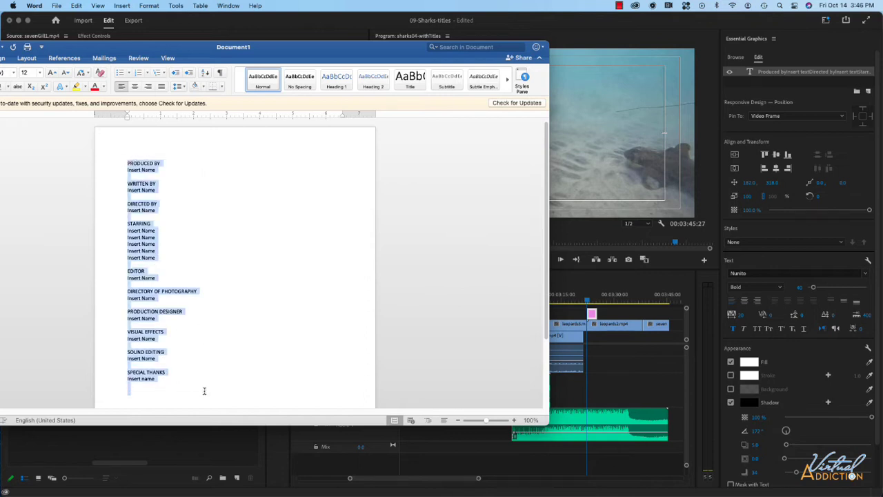
drag(274, 51, 0, 25)
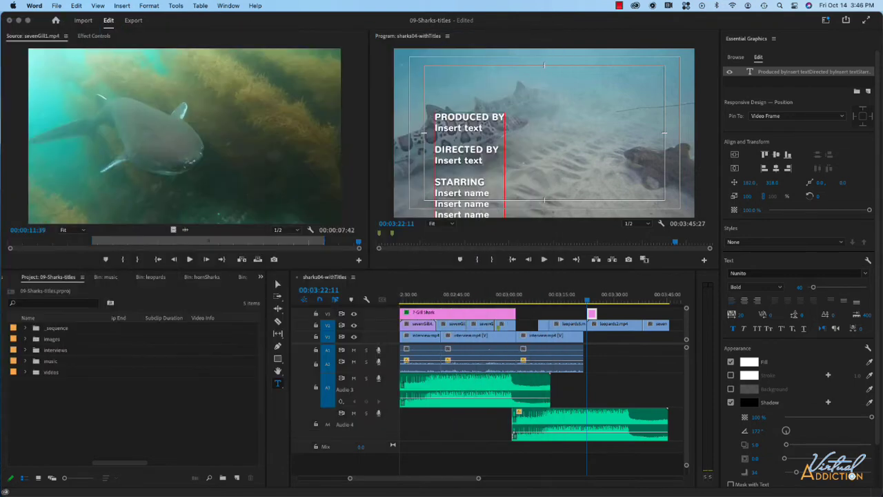
click(473, 125)
double_click(473, 127)
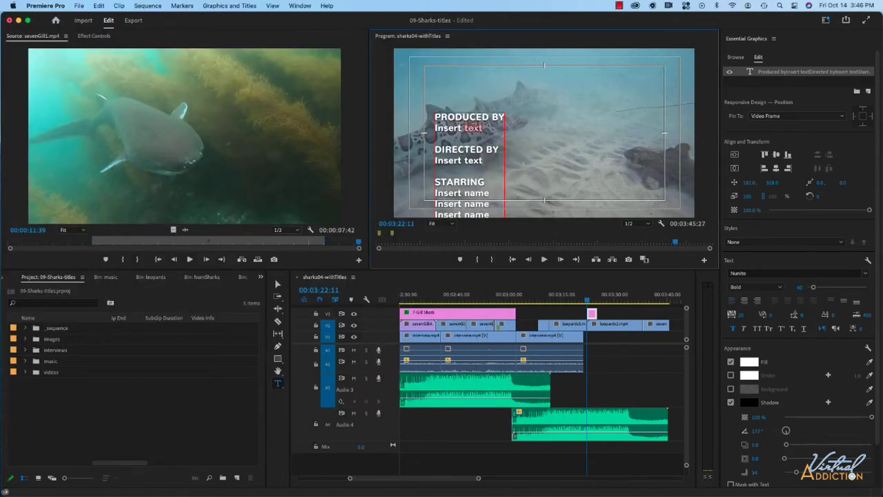
key(super+a)
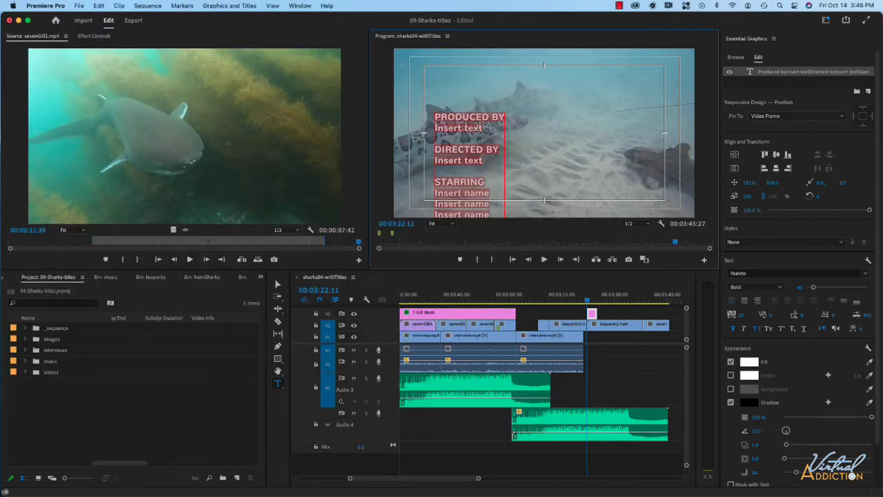
text(PRODUCED BY Insert Name  WRITTEN BY Insert Name)
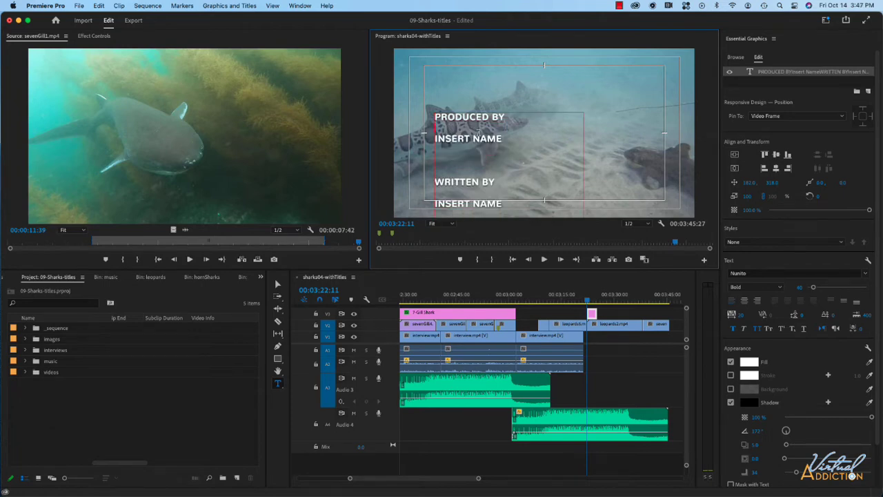
- Remove the blank lines above the names under PRODUCED BY and WRITTEN BY, and turn off All Caps for both names
key(BackSpace)
drag(505, 129, 427, 132)
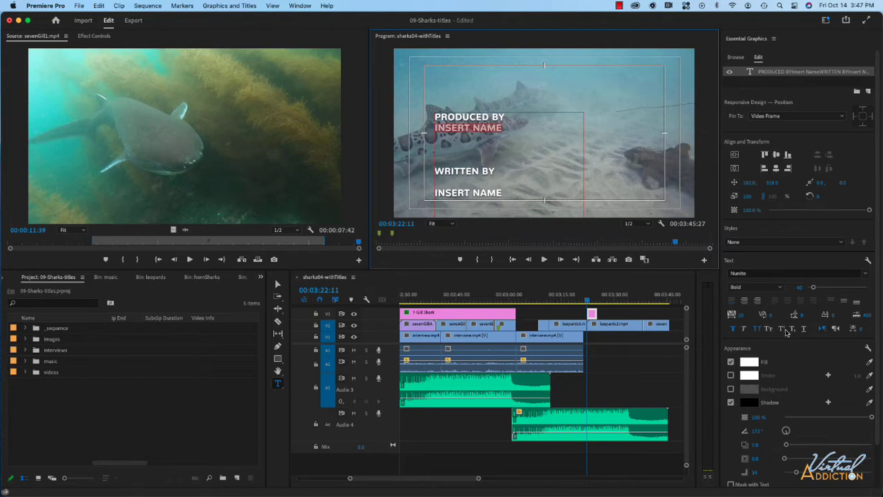
click(757, 329)
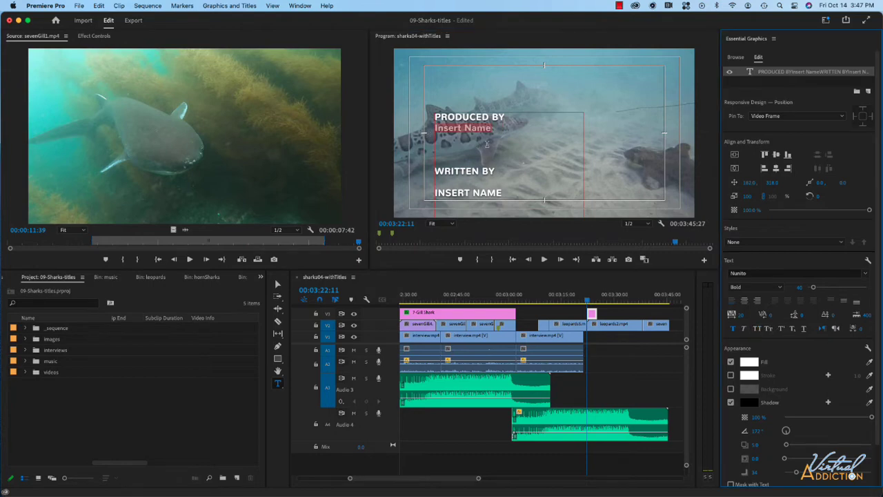
drag(504, 194, 399, 194)
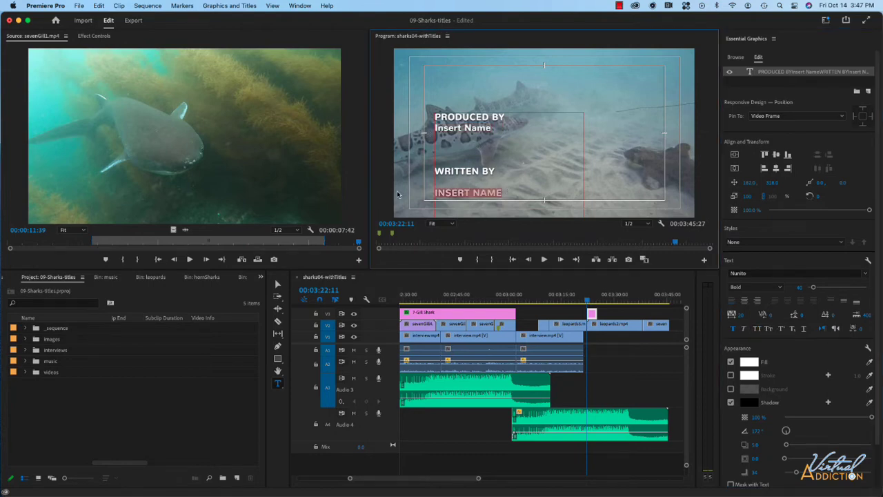
click(758, 329)
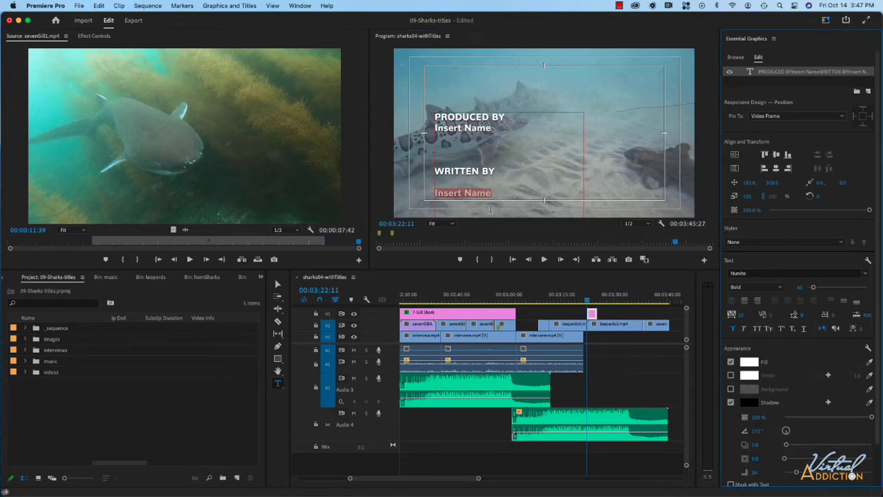
click(450, 195)
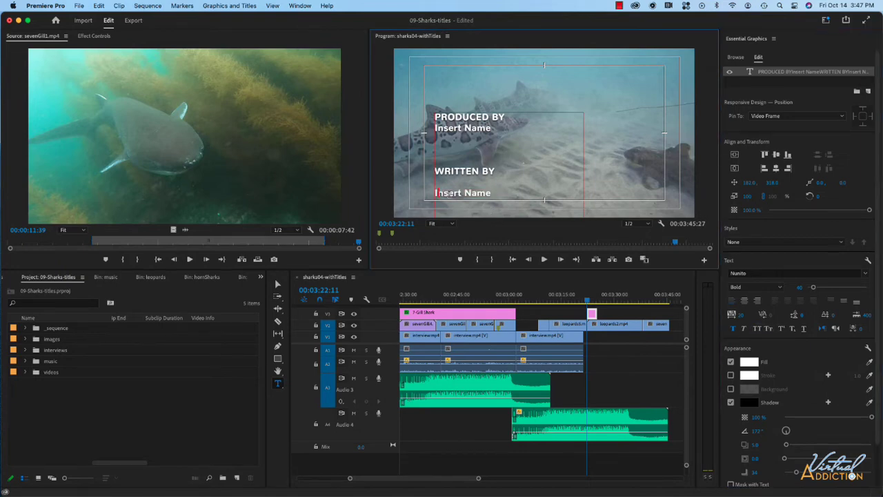
key(BackSpace)
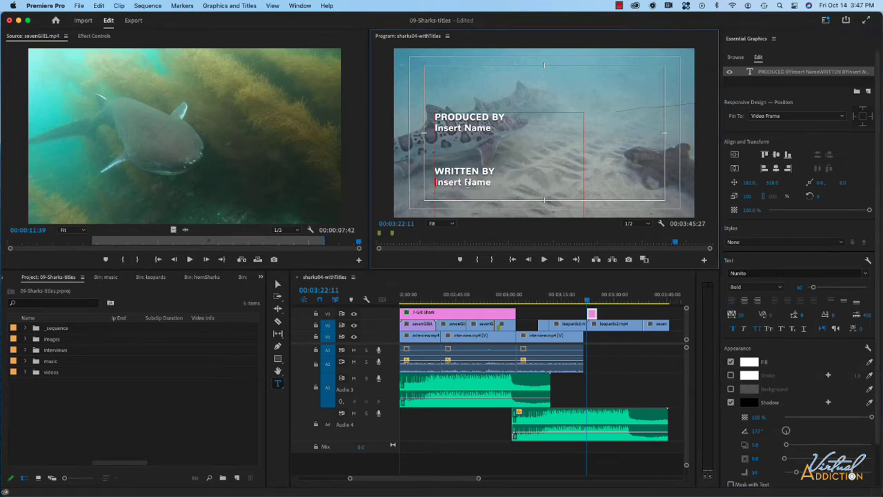
- Reduce the gaps between the PRODUCED BY, WRITTEN BY and DIRECTED BY credits to one blank line each
click(460, 150)
key(BackSpace)
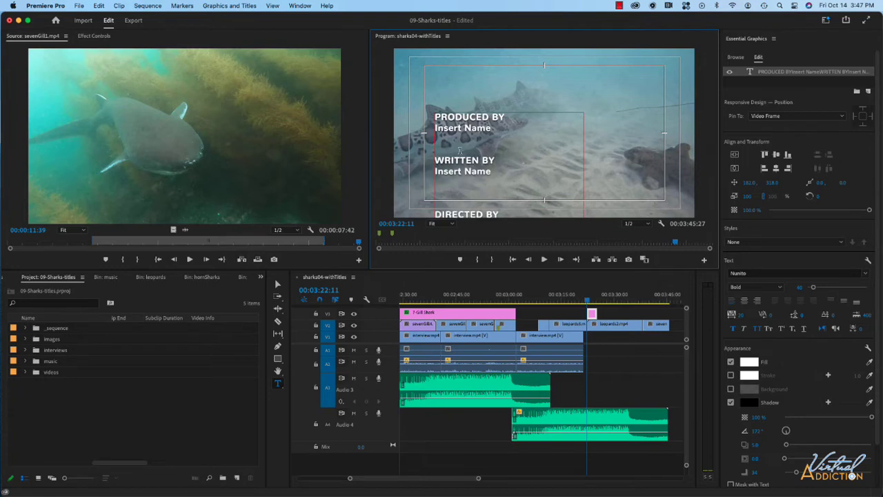
key(BackSpace)
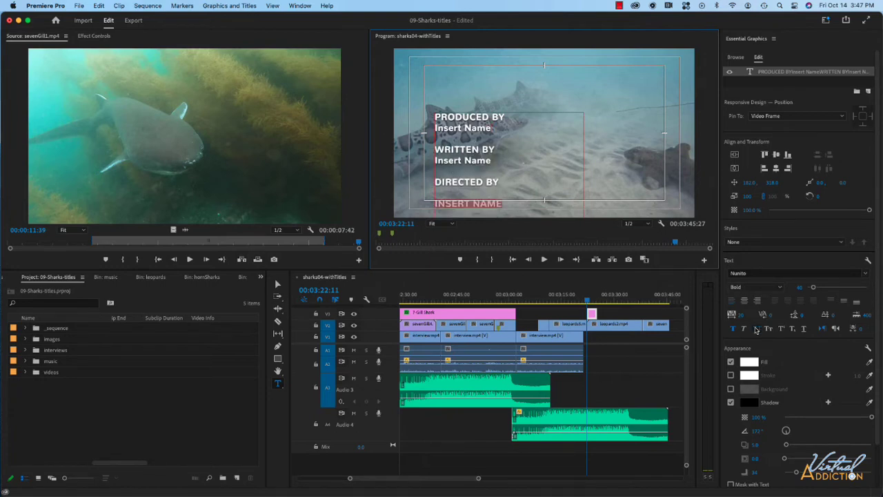
- Turn off All Caps for the name under DIRECTED BY and remove the blank line above it
click(758, 330)
click(758, 330)
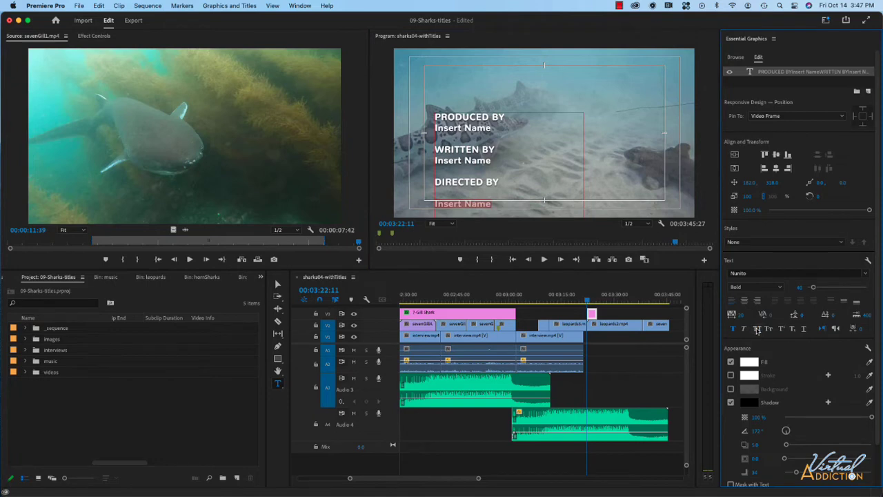
click(453, 189)
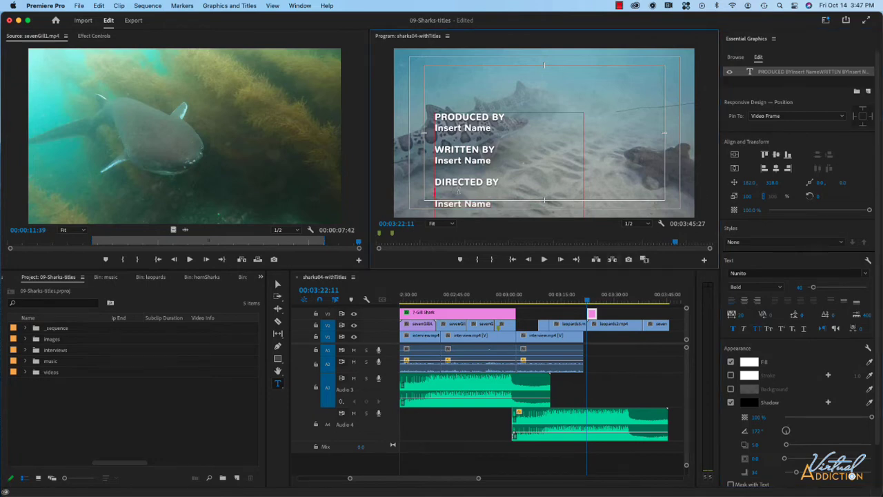
key(BackSpace)
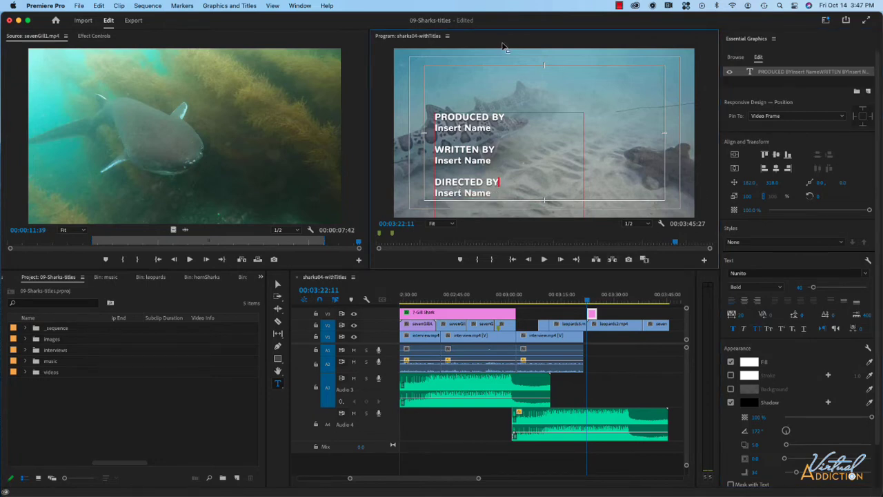
- Reduce the gap above STARRING to one blank line and turn off All Caps for the names listed under it
click(278, 284)
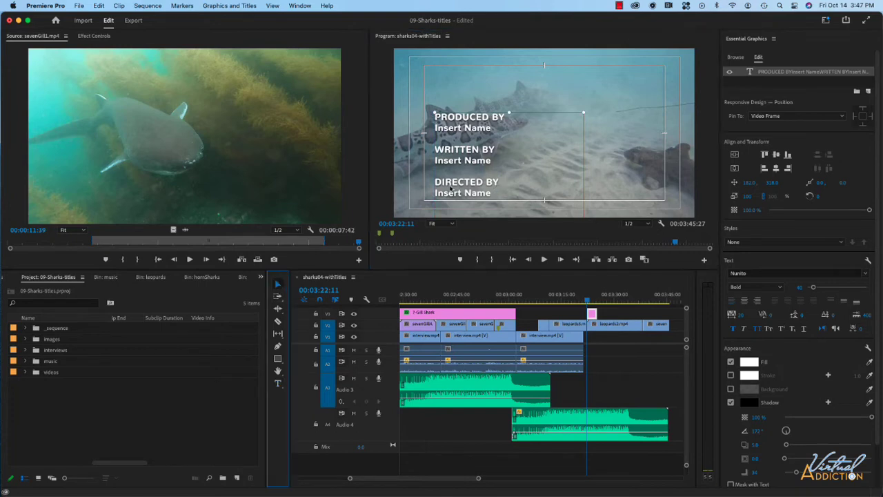
drag(450, 188, 455, 72)
double_click(453, 96)
key(BackSpace)
key(BackSpace)
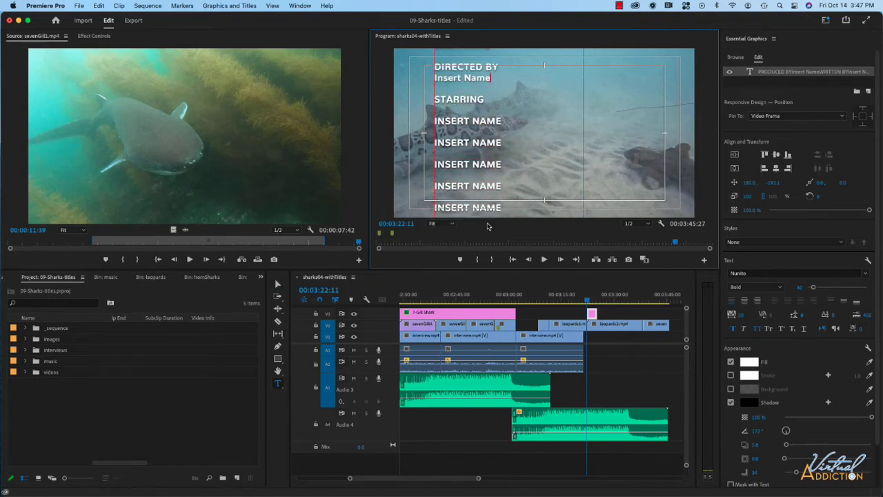
drag(500, 205, 436, 120)
click(758, 330)
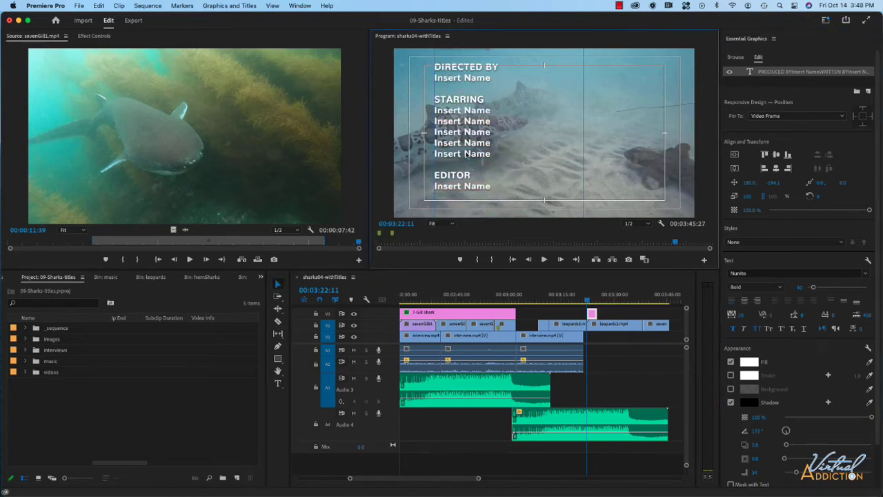
- Leave one blank line above and below the DIRECTORY OF PHOTOGRAPHY credit, with its name directly under the heading and All Caps off
drag(463, 154, 432, 116)
double_click(448, 94)
click(448, 95)
key(BackSpace)
key(BackSpace)
click(757, 329)
click(445, 106)
key(BackSpace)
click(445, 136)
key(BackSpace)
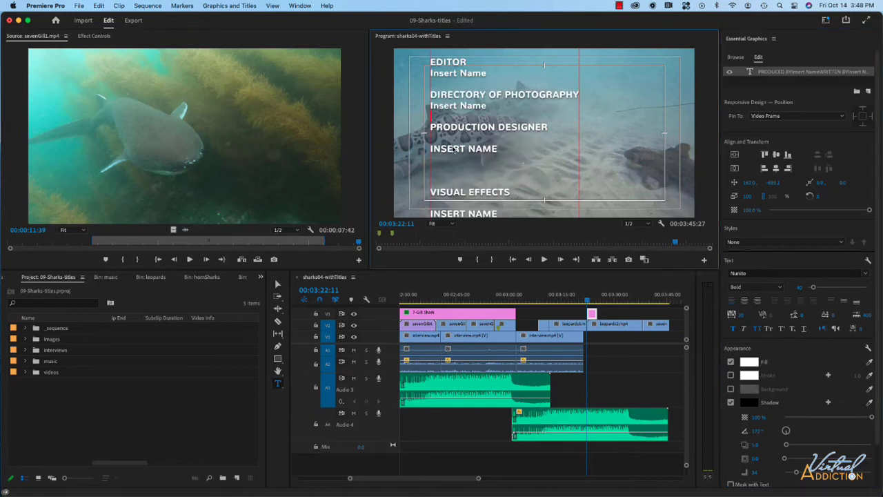
- Turn off All Caps for the name under PRODUCTION DESIGNER and remove the blank line above it, keeping the heading's spelling intact
drag(498, 149, 432, 149)
click(757, 329)
click(445, 137)
key(BackSpace)
text(R)
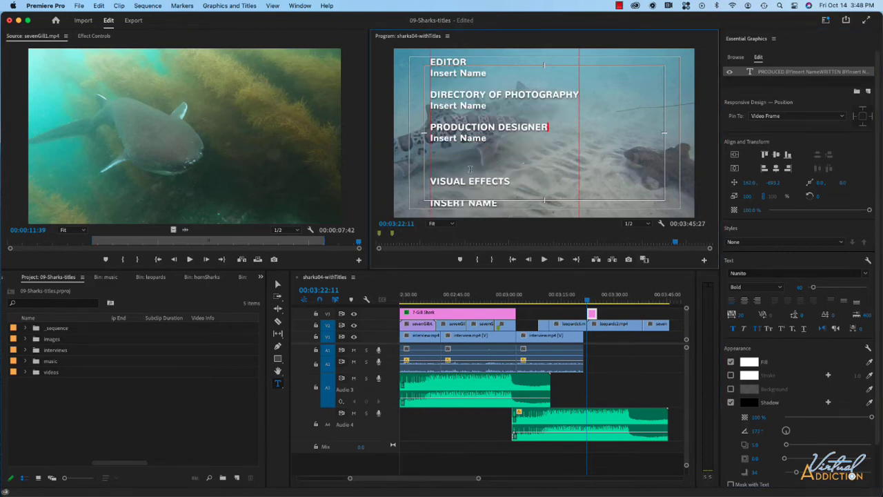
- Reduce the gap above VISUAL EFFECTS to one blank line and place its name directly under the heading with All Caps off
click(453, 166)
key(BackSpace)
key(BackSpace)
drag(499, 181, 425, 181)
click(759, 331)
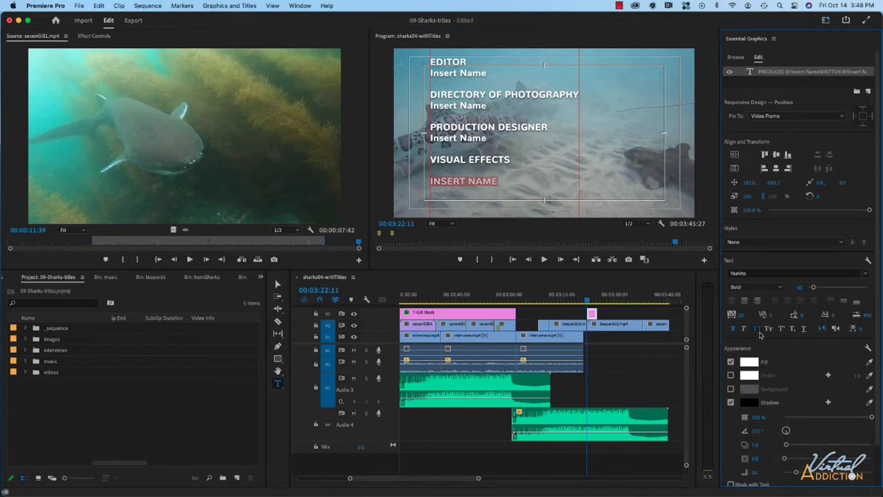
click(446, 171)
key(BackSpace)
- Reduce the gap above SOUND EDITING to one blank line and place its name directly under the heading with All Caps off
click(456, 191)
key(BackSpace)
key(BackSpace)
drag(498, 214, 425, 214)
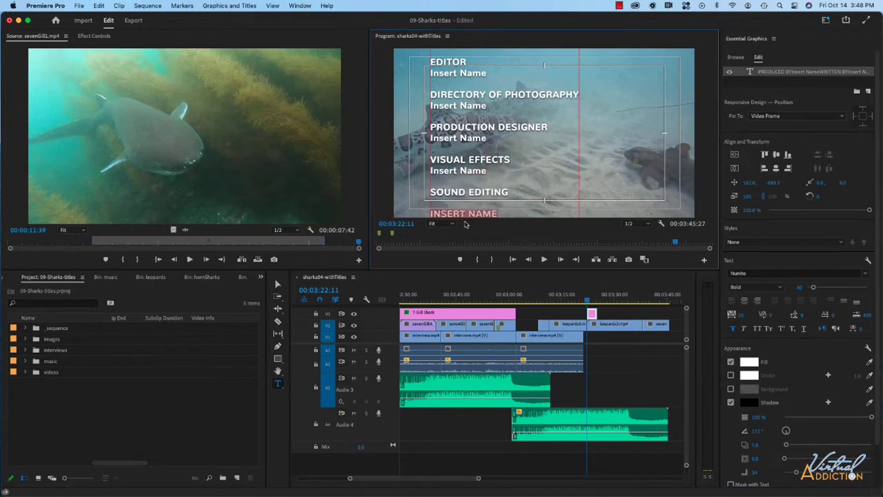
click(758, 329)
click(469, 203)
key(BackSpace)
- Reduce the gap above SPECIAL THANKS to one blank line and place its name directly under the heading with All Caps off
click(278, 284)
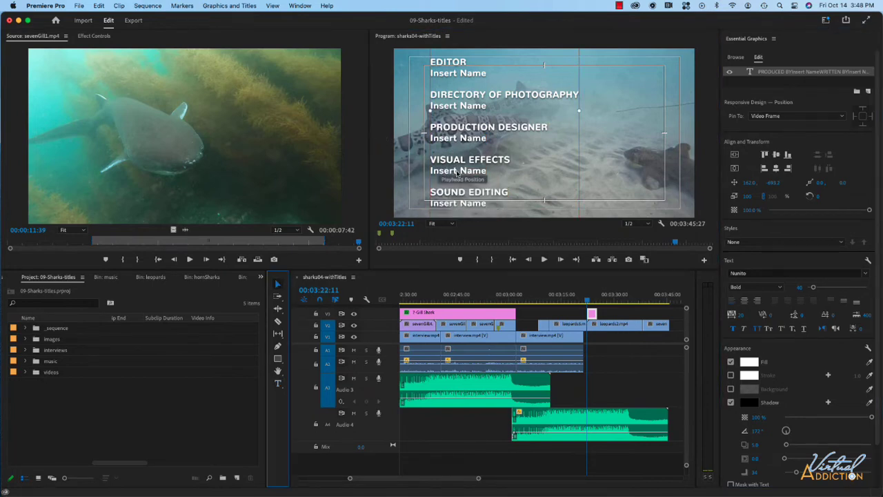
drag(450, 181, 447, 75)
key(t)
click(448, 118)
key(BackSpace)
key(BackSpace)
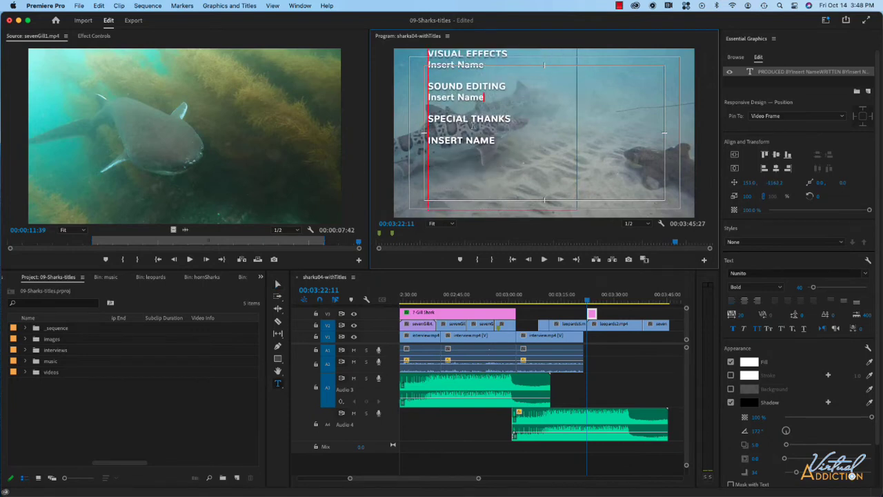
click(456, 128)
key(BackSpace)
drag(498, 130, 404, 127)
click(758, 329)
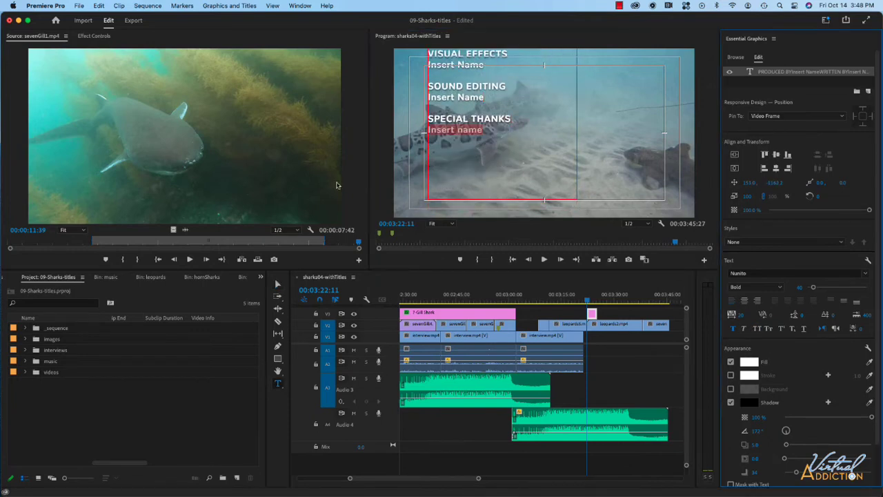
- Move the credits text block back down so that PRODUCED BY starts in the upper part of the frame
click(278, 284)
drag(455, 90, 477, 175)
drag(501, 107, 507, 191)
drag(489, 92, 516, 196)
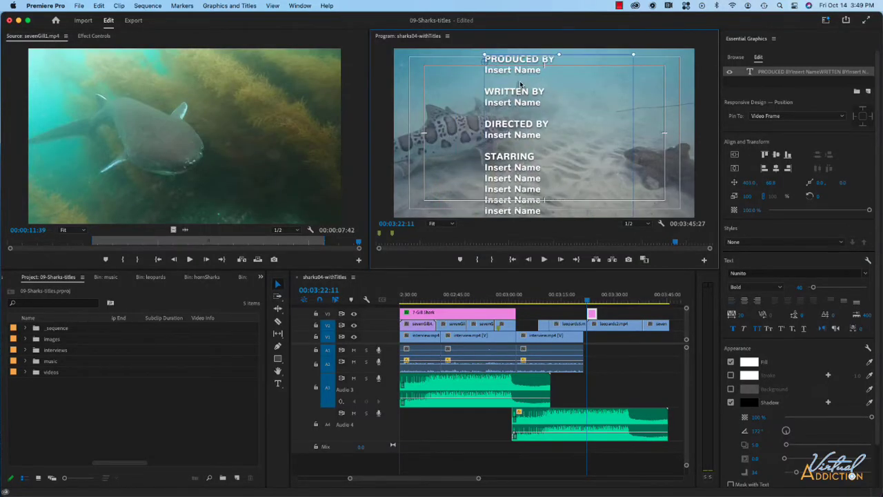
drag(520, 83, 519, 122)
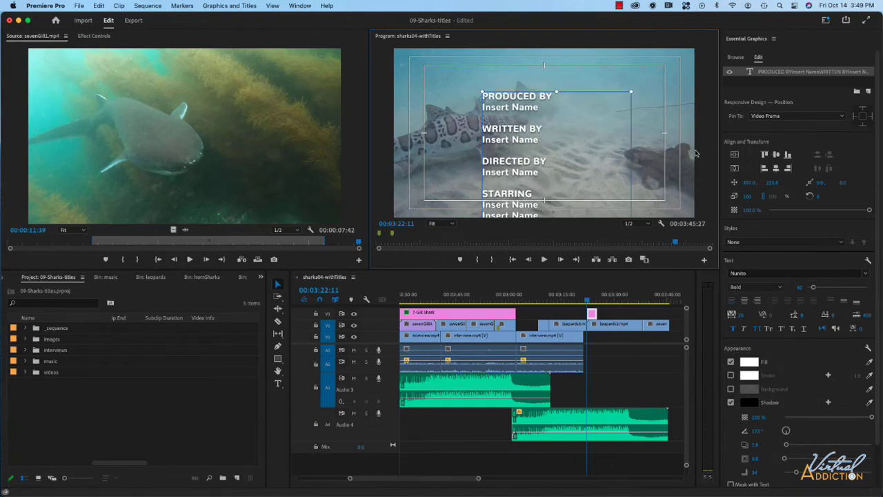
- Center-align the credits text and center the text layer horizontally in the video frame
click(744, 302)
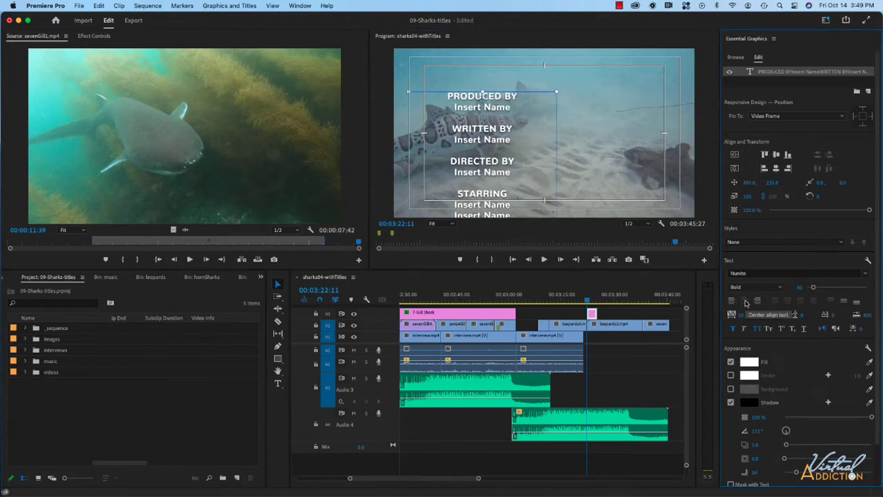
click(735, 170)
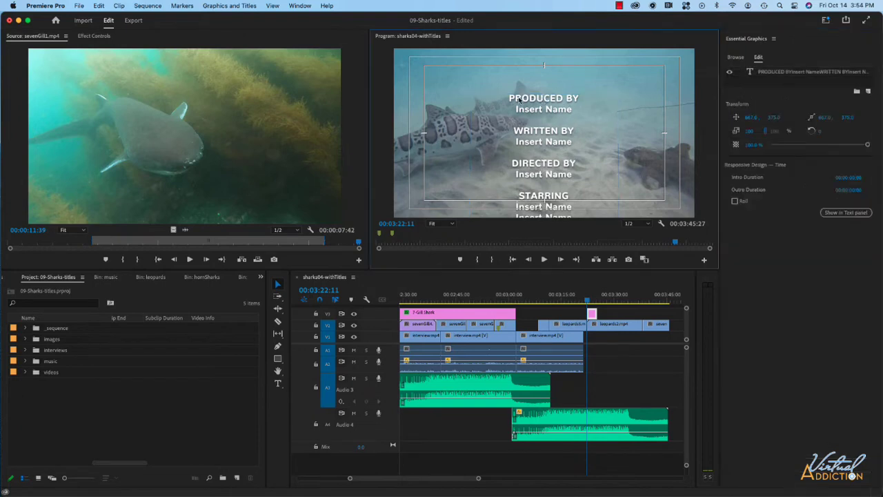
- Add the lines "Sharks" and "the ones in so. Cal" above PRODUCED BY, followed by a blank line
key(Return)
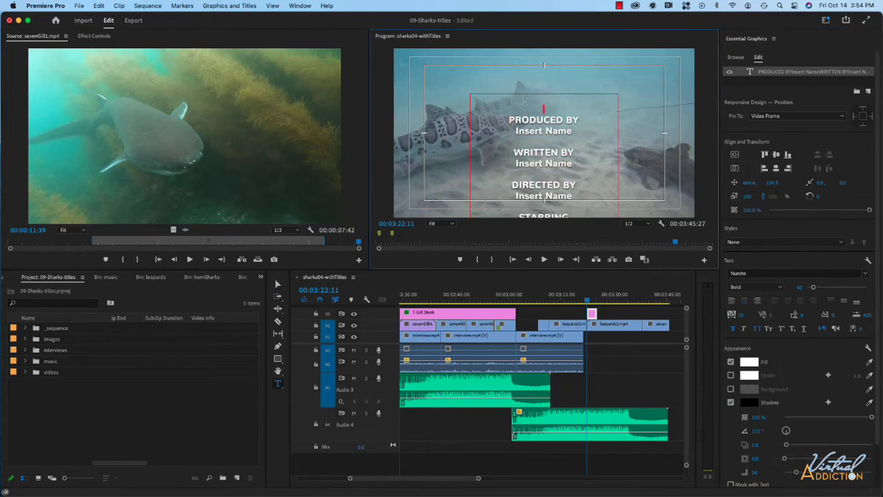
text(SHARKS)
key(Return)
text(THE ONES IN SO. CAL)
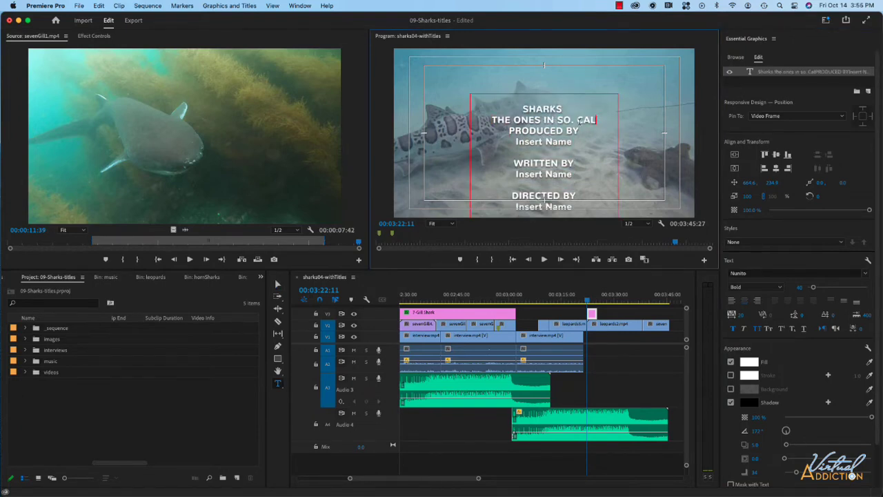
key(Return)
- Format the subtitle line "the ones in so. Cal" with All Caps off, Medium weight and Faux Italic
drag(597, 120, 491, 120)
click(760, 328)
click(749, 287)
click(744, 325)
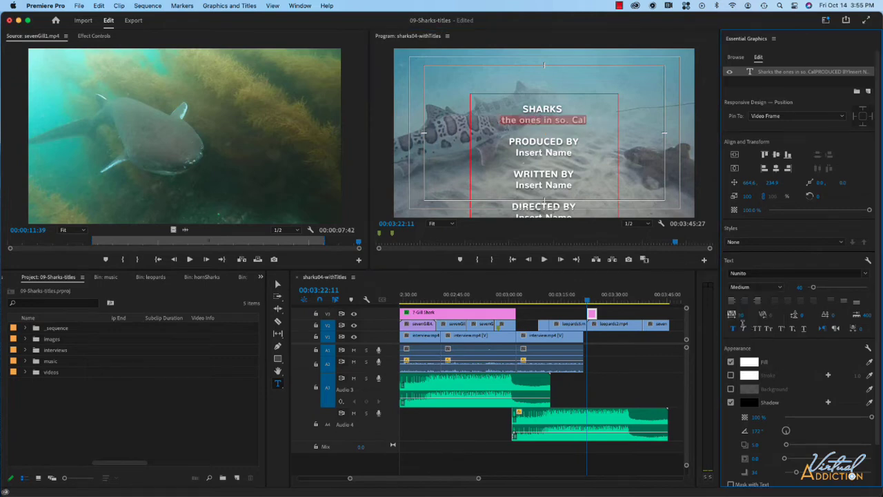
click(746, 328)
- Enclose the subtitle in parentheses, set the SHARKS heading to font size 60 and finish editing the text
click(515, 125)
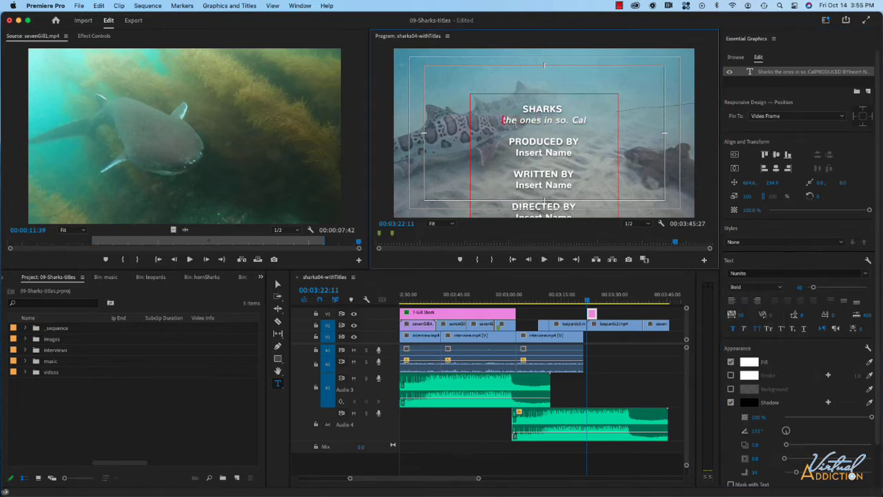
text(()
key(End)
text())
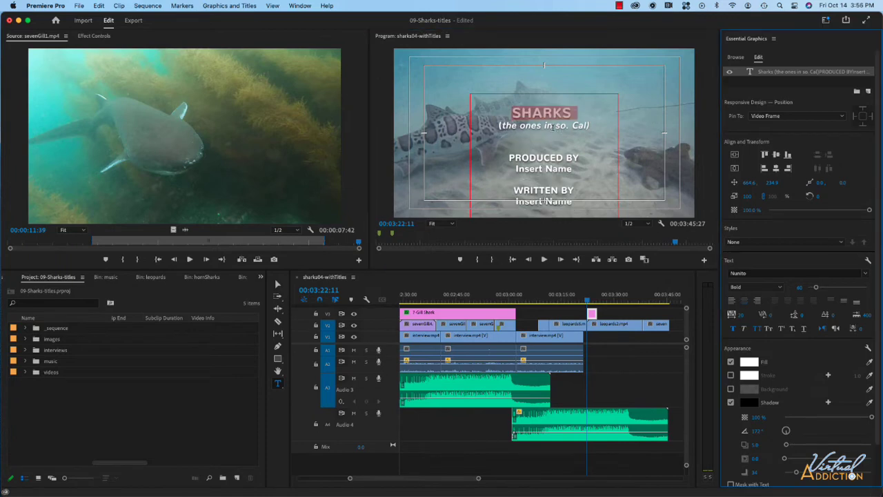
click(558, 134)
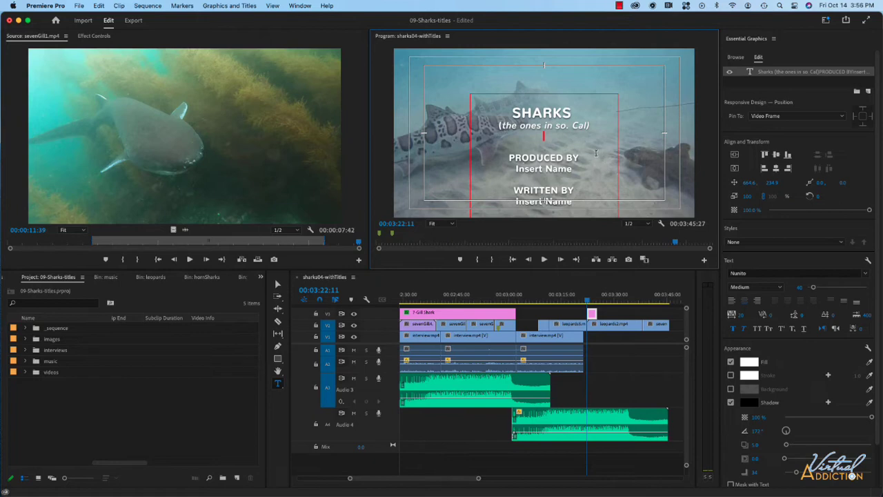
key(Escape)
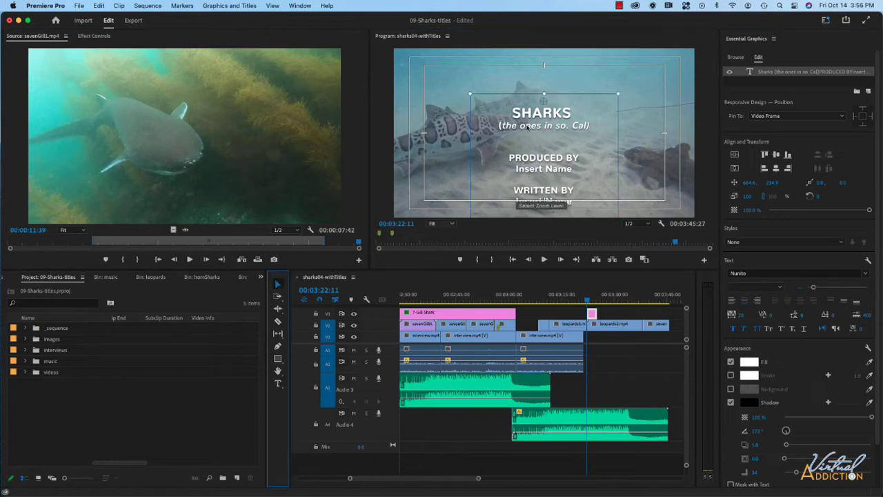
- Deselect the text layer and enable Roll for the credits graphic
click(387, 142)
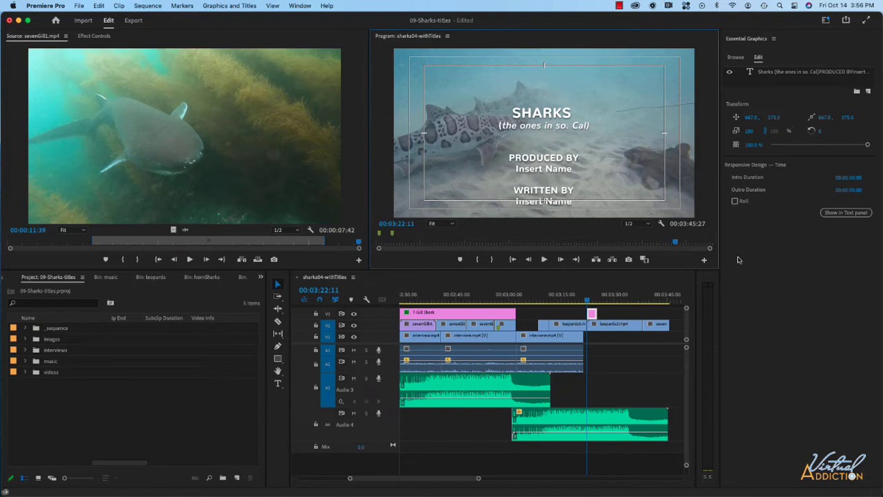
right_click(592, 314)
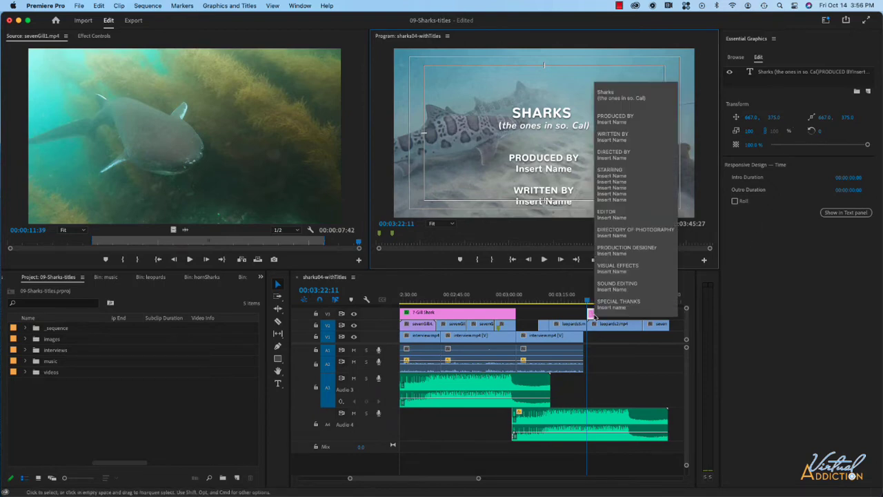
key(Escape)
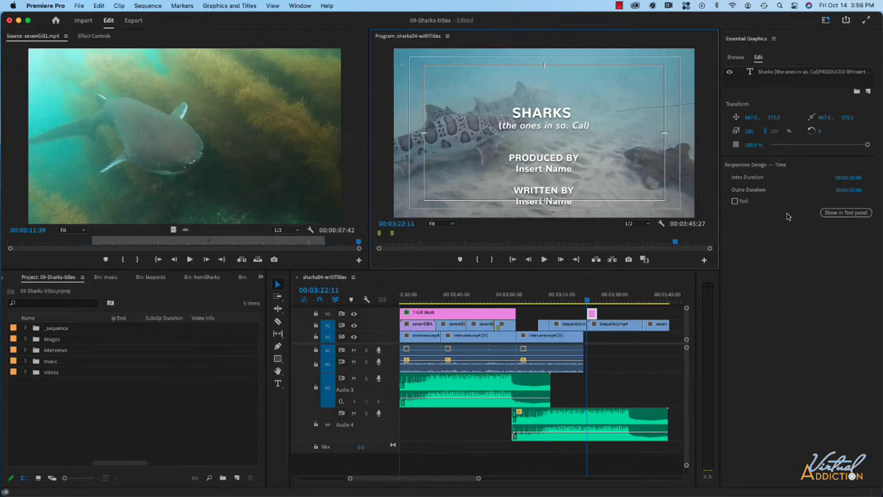
click(735, 201)
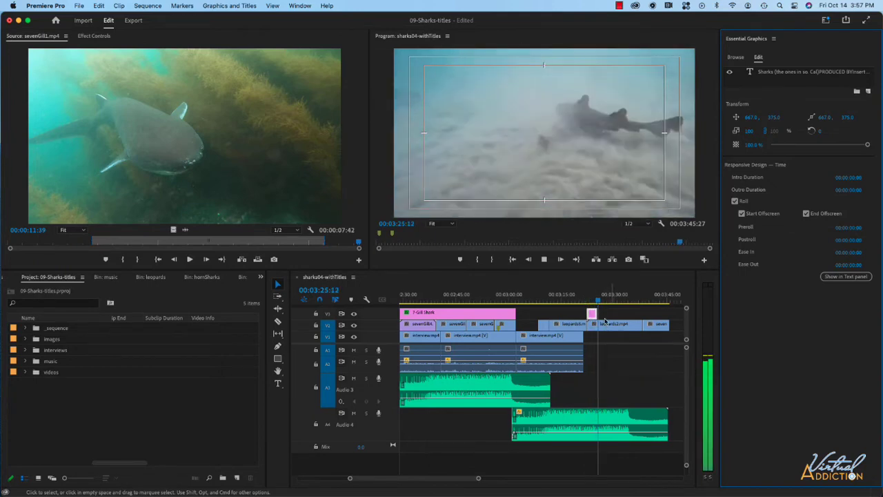
- Extend the end of the credits clip on V3 to the end of the last video clip in the sequence
click(607, 325)
mouse_move(595, 302)
mouse_down()
mouse_move(585, 302)
mouse_move(593, 303)
mouse_up()
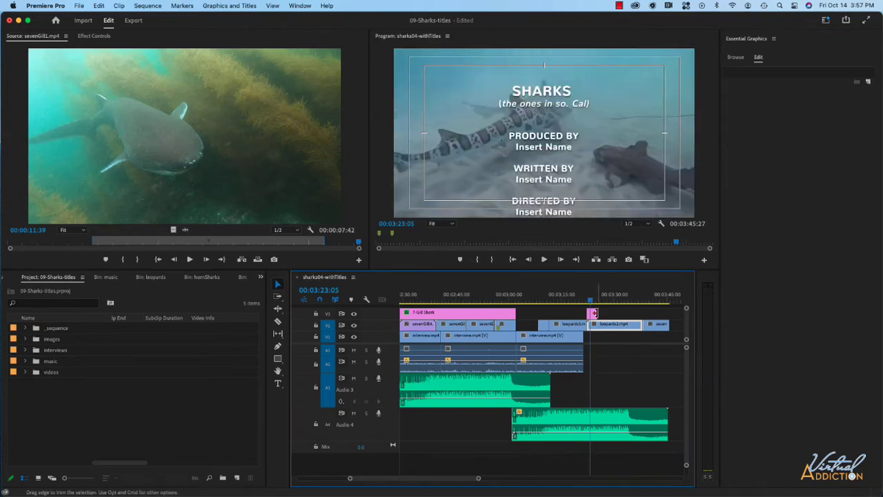
right_click(594, 313)
key(Escape)
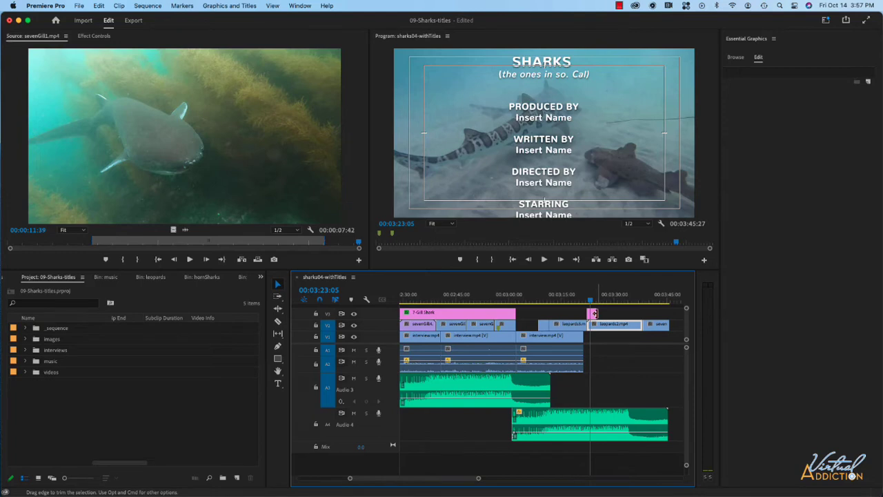
drag(594, 314, 667, 314)
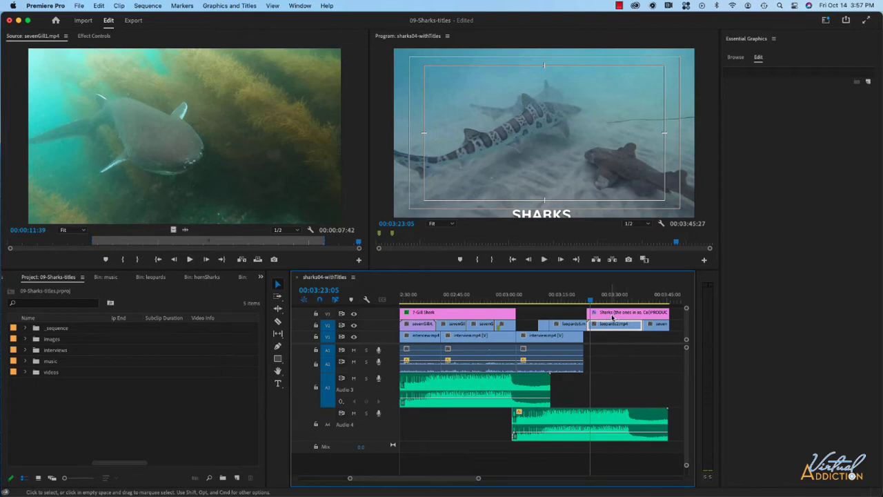
- Play back the rolling credits, then display the credits graphic's roll options with the playhead partway through the title
drag(589, 303, 583, 303)
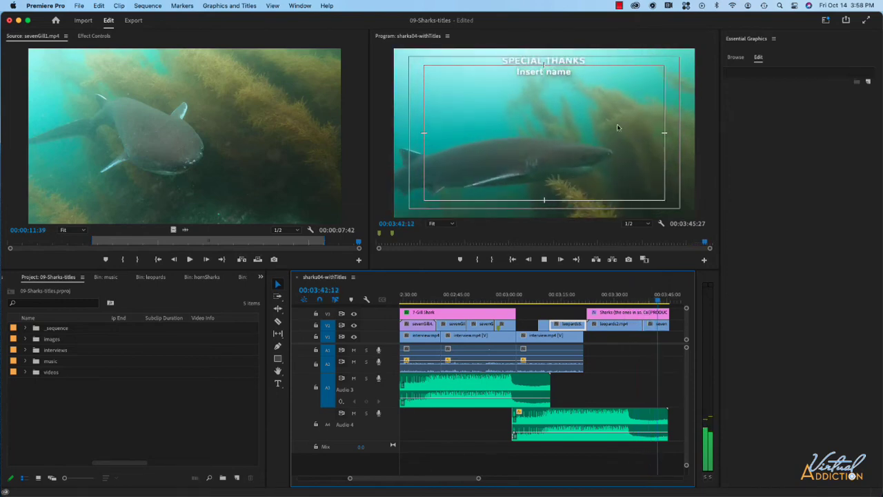
click(628, 302)
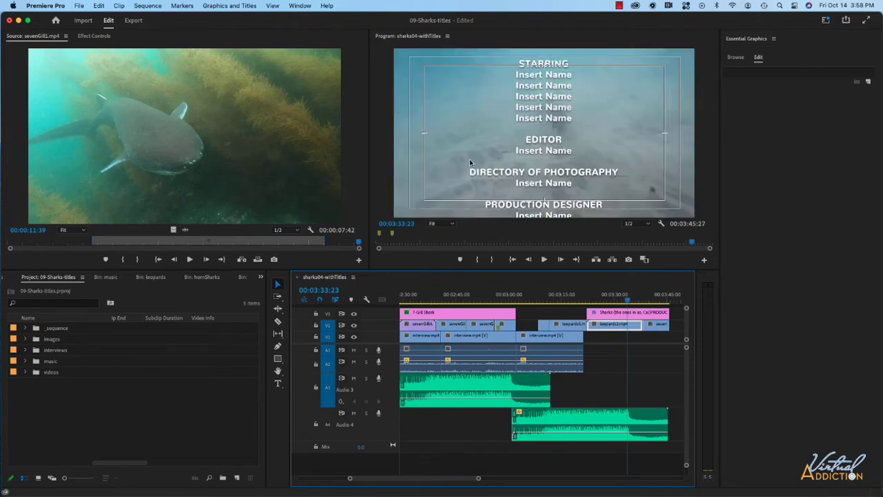
click(500, 176)
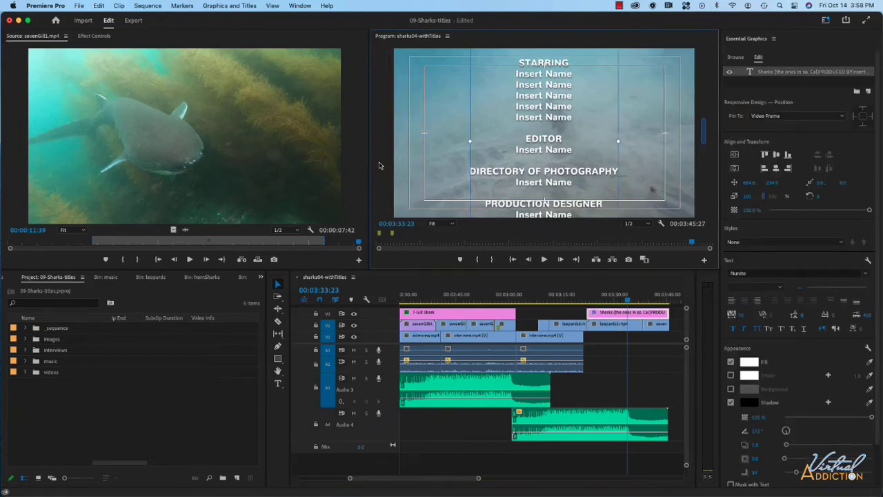
click(380, 165)
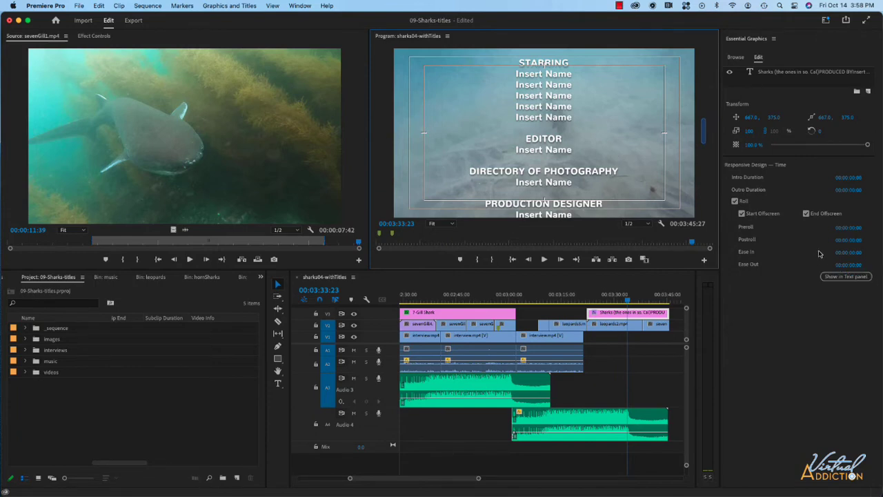
- Set both Ease In and Ease Out of the credits roll to 2 seconds (00:00:02:00)
click(850, 253)
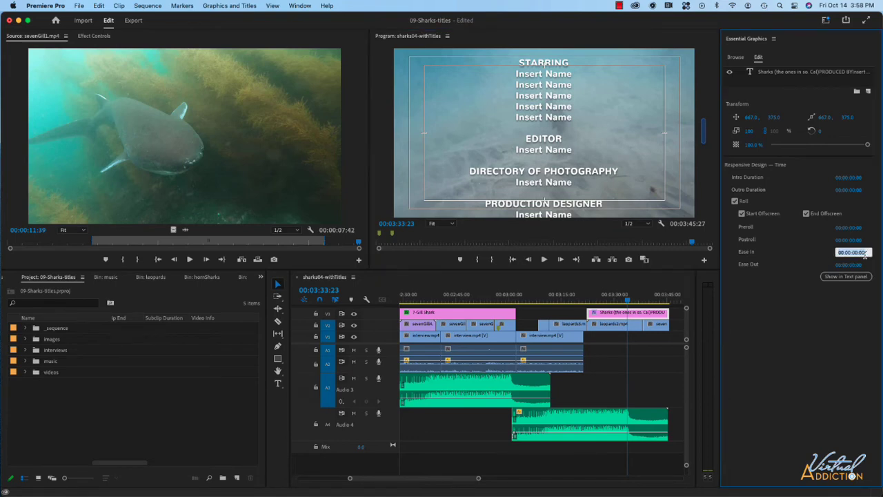
text(200)
click(854, 266)
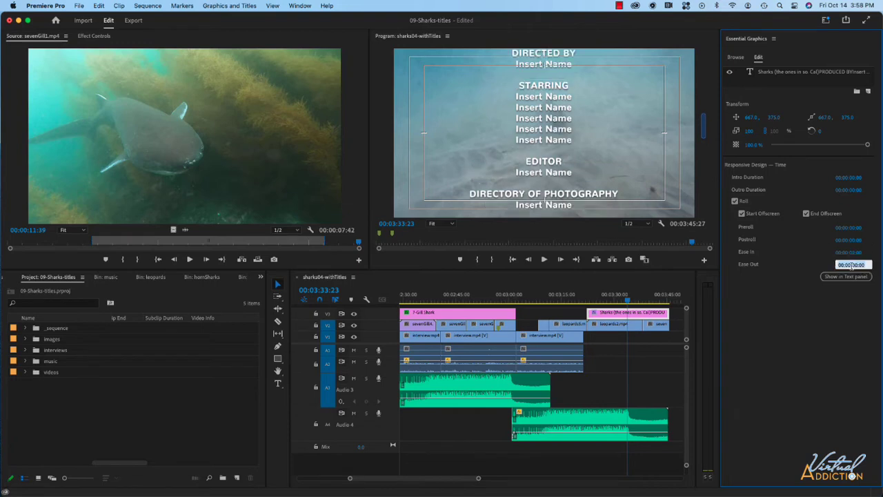
text(2)
click(810, 305)
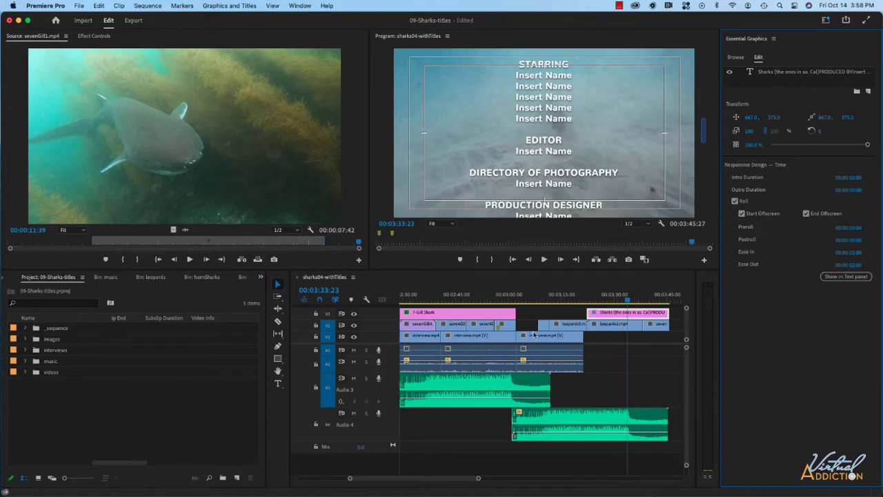
- Play back the eased credits roll from just before the title and return the playhead to the SHARKS heading
drag(627, 301, 584, 302)
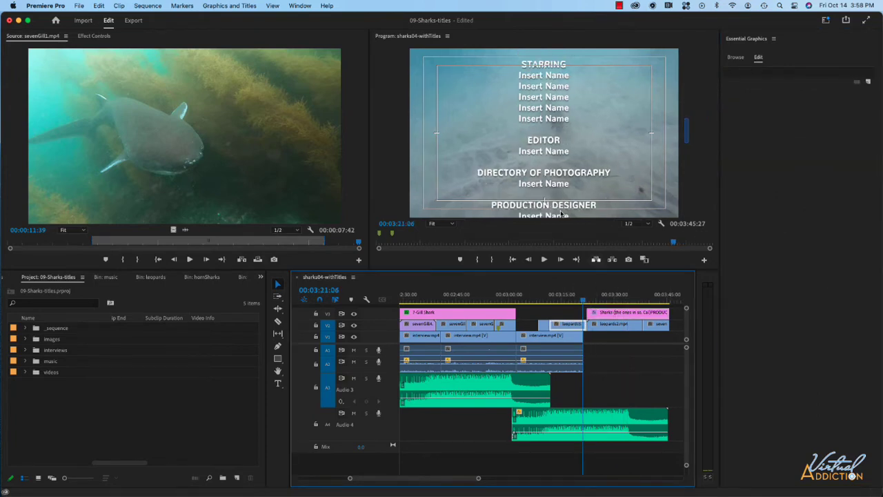
key(space)
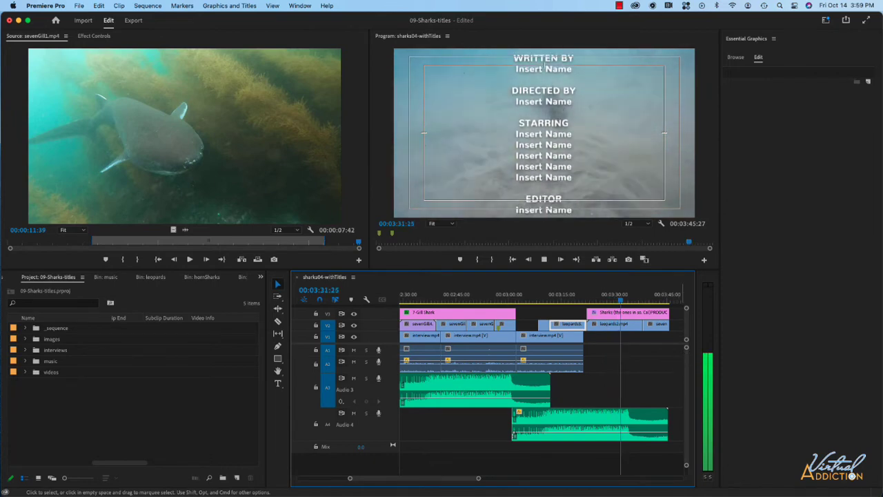
click(604, 302)
drag(604, 302, 584, 303)
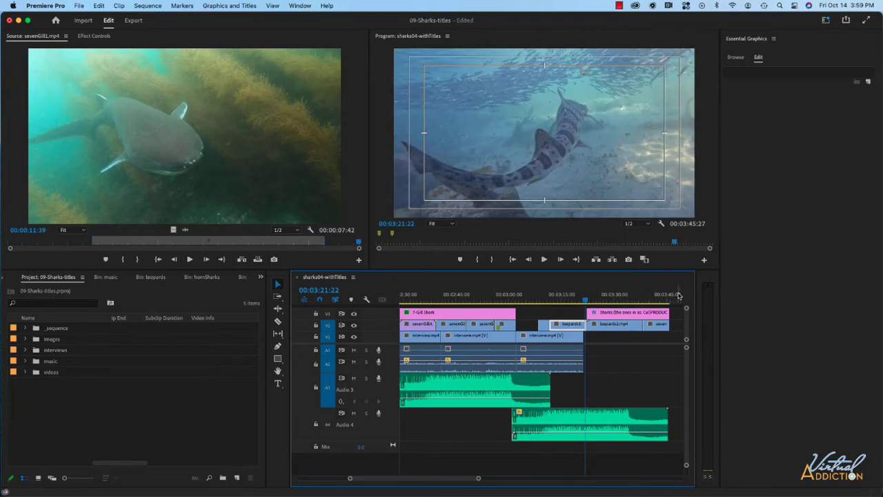
click(606, 301)
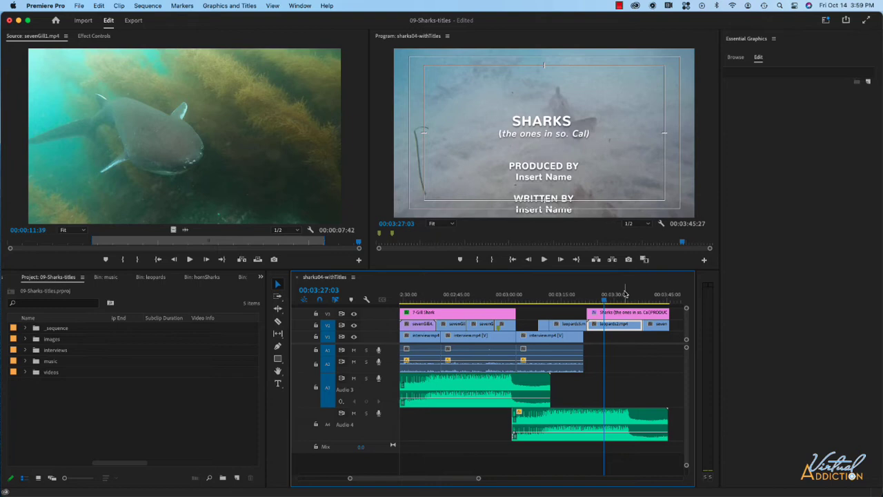
- Select and deselect the credits text layer to review the roll options, and play the opening of the credits again
click(550, 176)
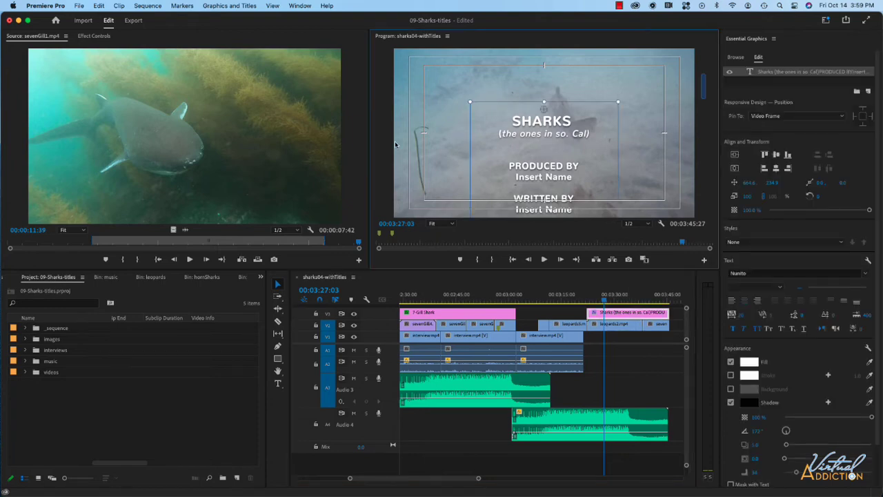
click(394, 145)
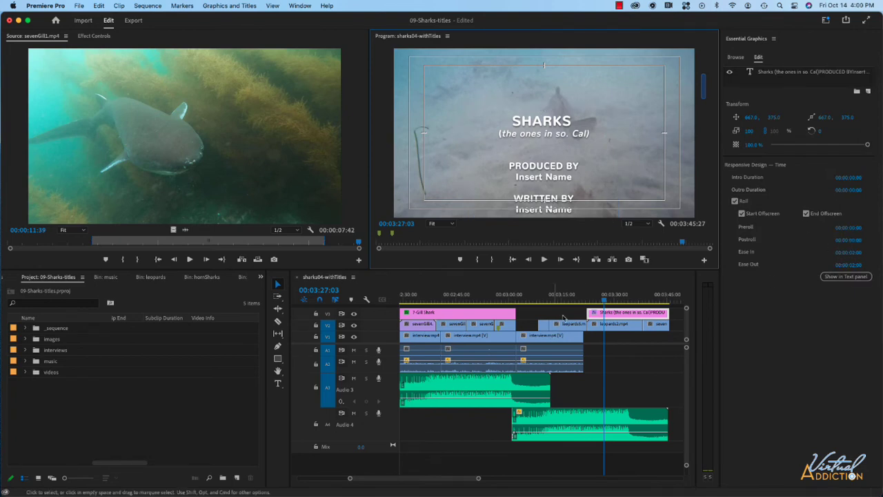
click(598, 301)
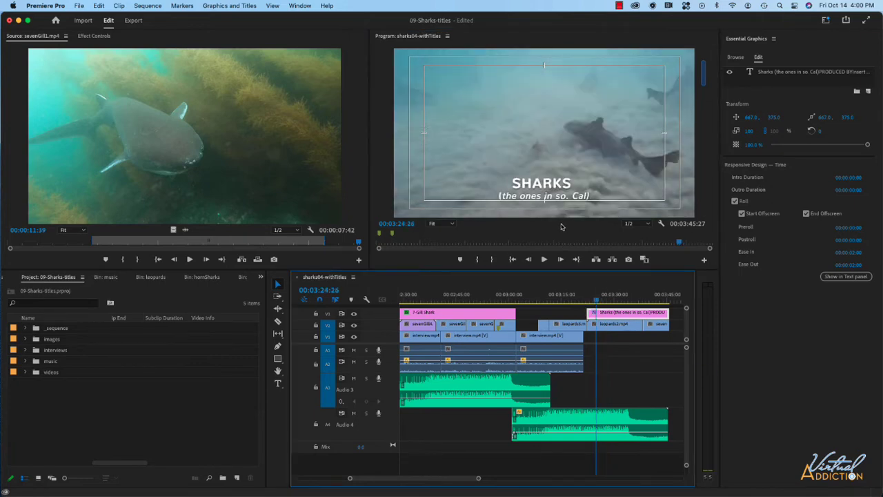
key(space)
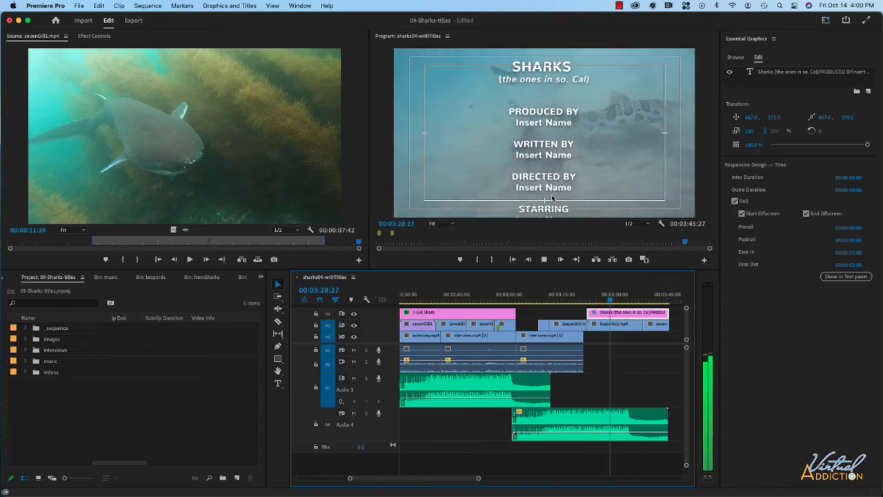
key(space)
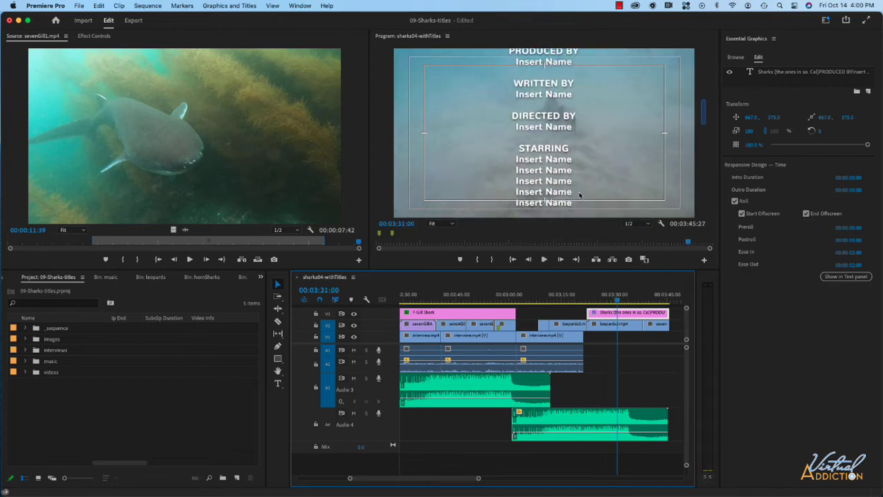
- Open the credits text for editing in the STARRING list, and return the playhead to the start of the credits clip
double_click(550, 117)
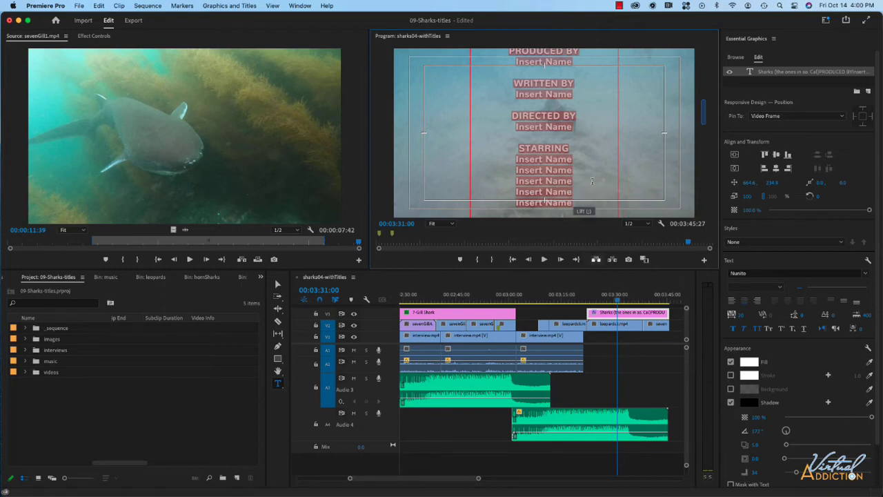
click(579, 163)
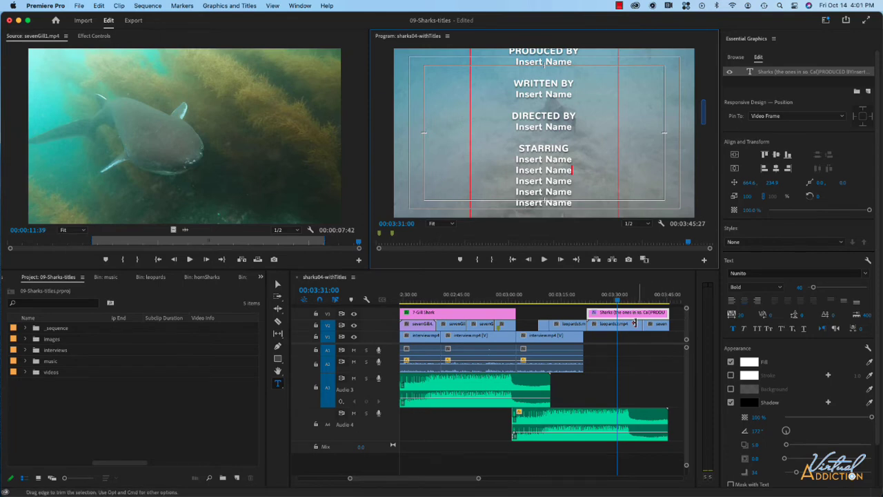
click(588, 294)
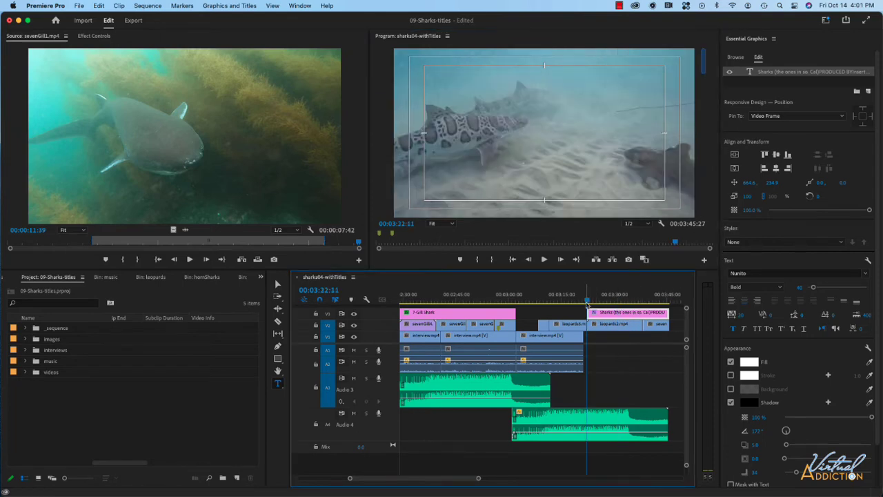
- Create a black color matte with the default 1334 x 750, 30.00 fps settings and name it "black mette"
click(236, 479)
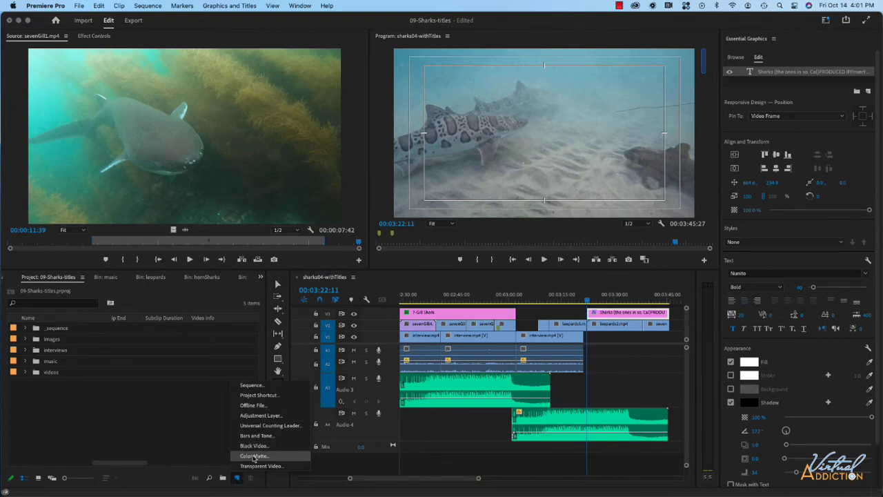
click(254, 456)
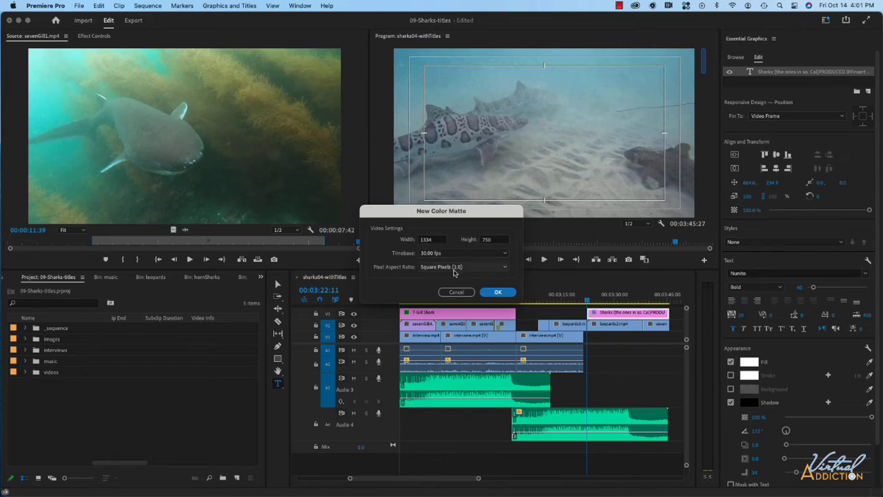
click(495, 292)
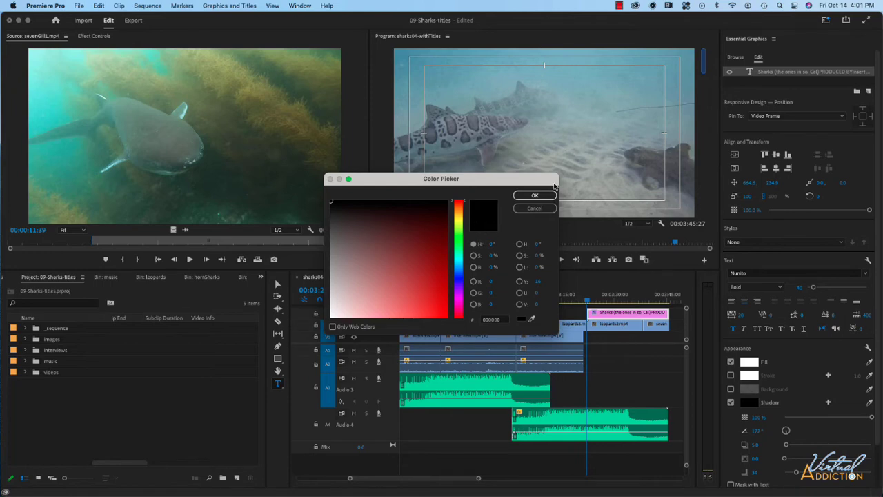
click(534, 196)
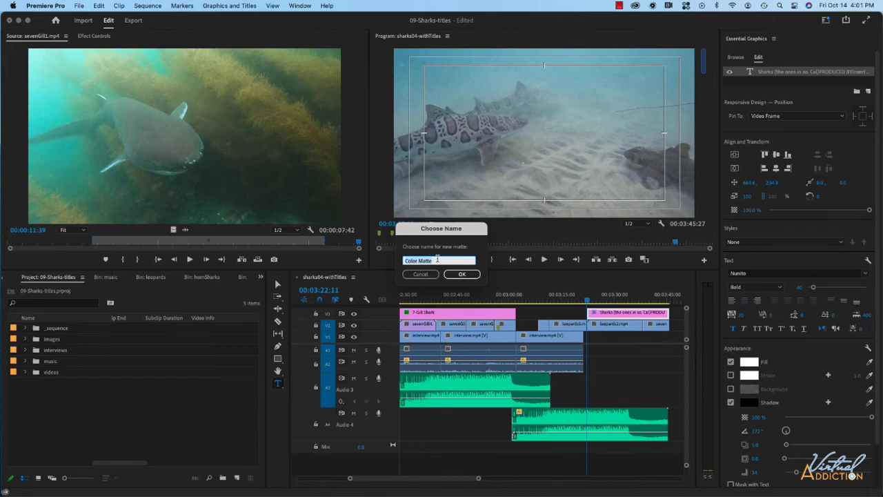
text(black mette)
key(Return)
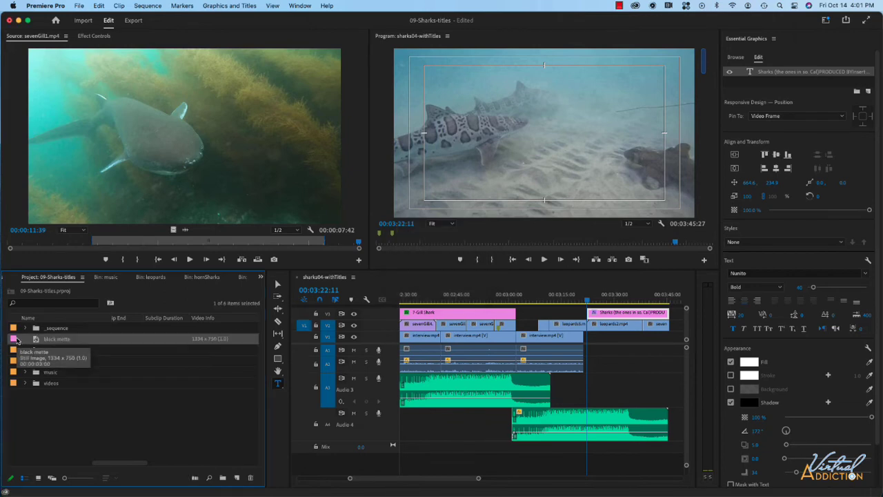
- Add one video track after Video 3 and one audio track after Audio 4 to the sequence
drag(359, 344, 359, 358)
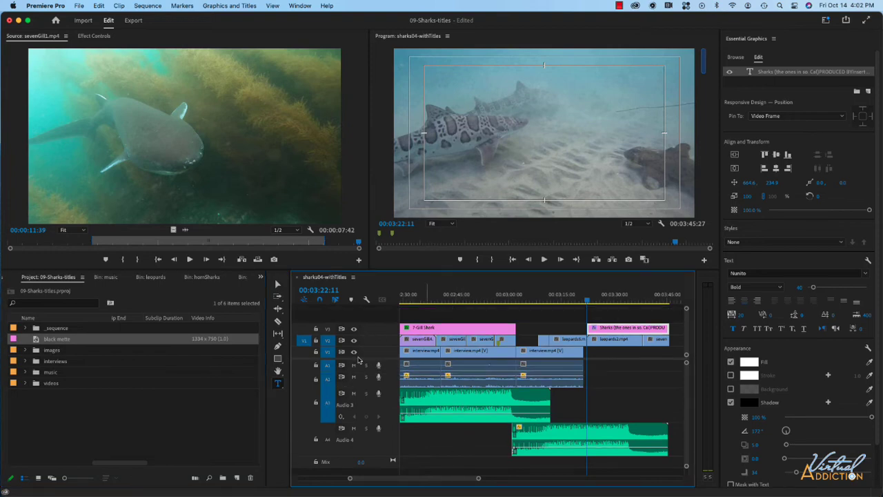
right_click(337, 316)
click(357, 373)
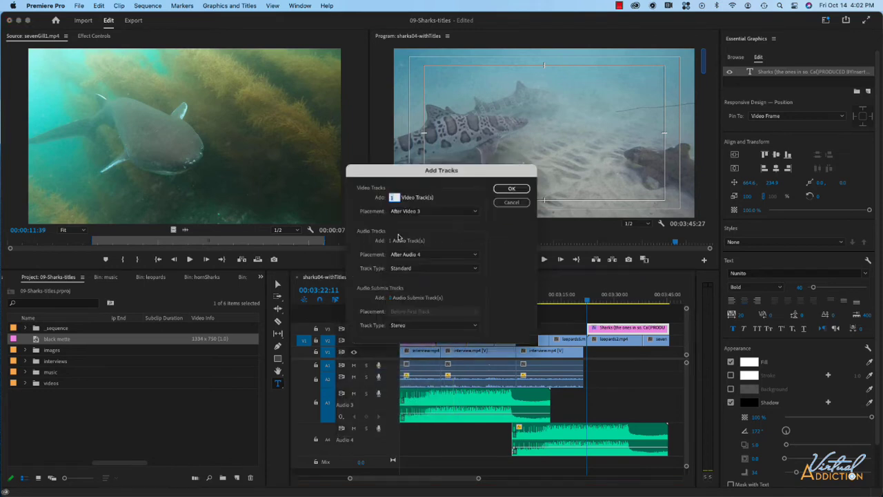
click(510, 189)
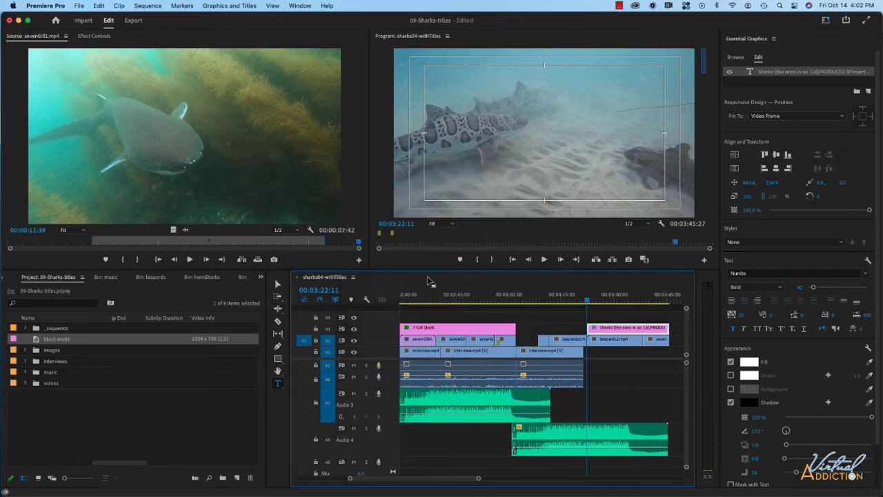
- Preview the black mette clip on V4 over the start of the credits, and move it earlier, clear of the credits graphic
drag(38, 340, 592, 319)
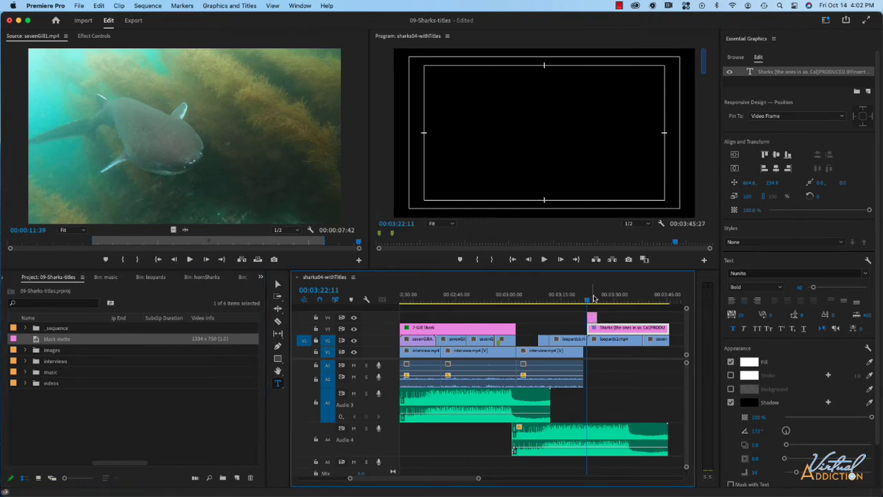
key(space)
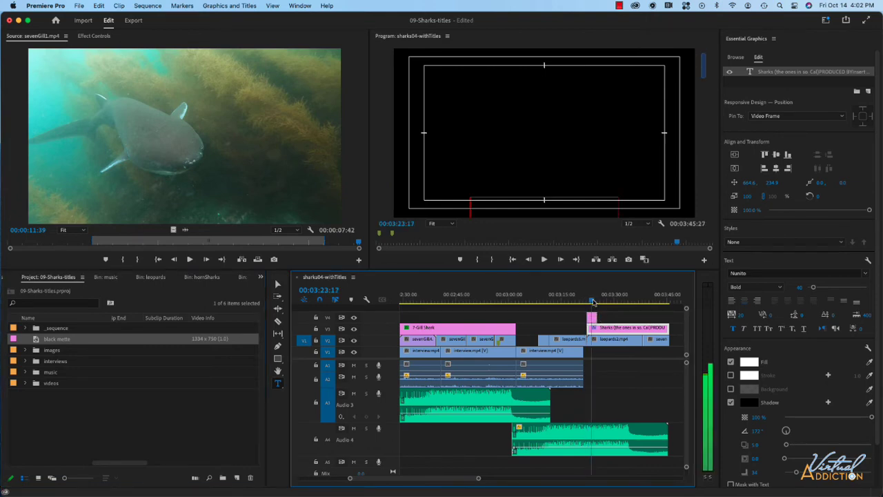
drag(593, 301, 567, 318)
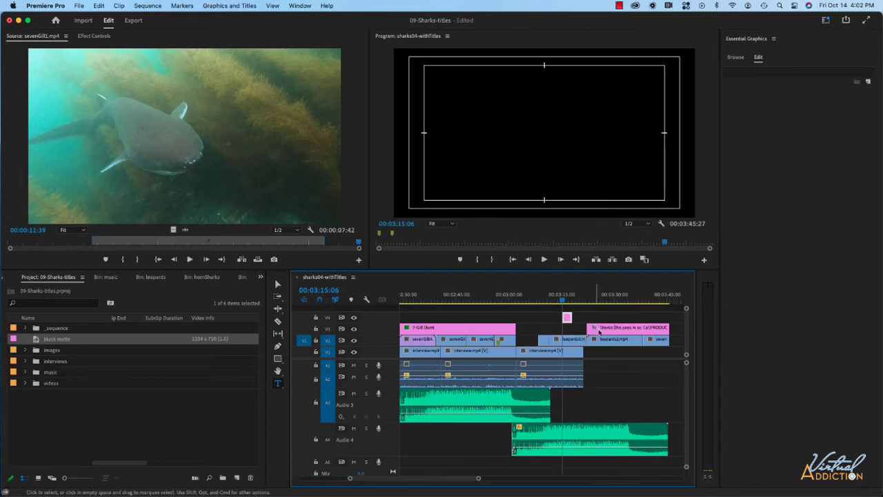
- Move the credits graphic to V4, put the black mette clip beneath it on V3 at matching length, and play back the result
click(599, 331)
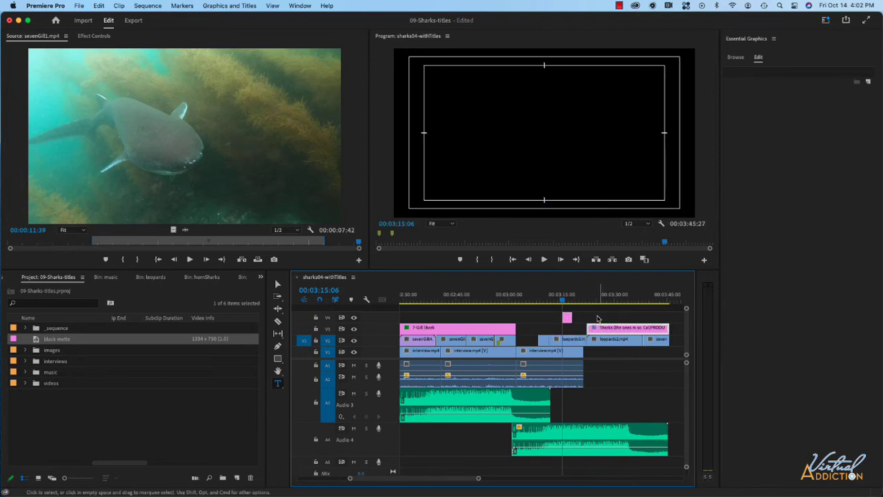
drag(597, 316, 668, 328)
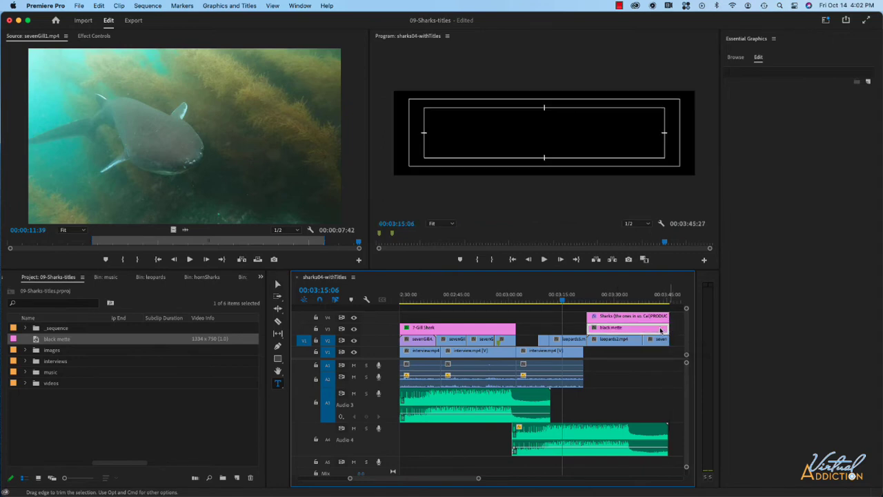
click(587, 301)
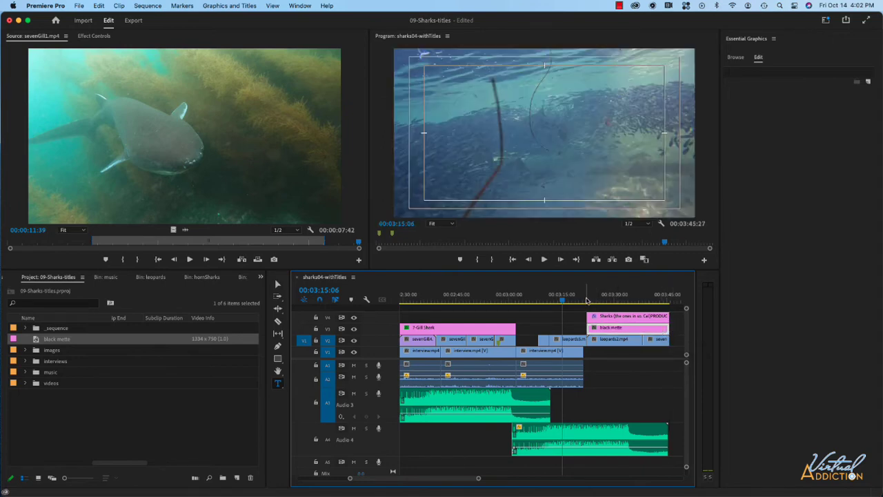
key(space)
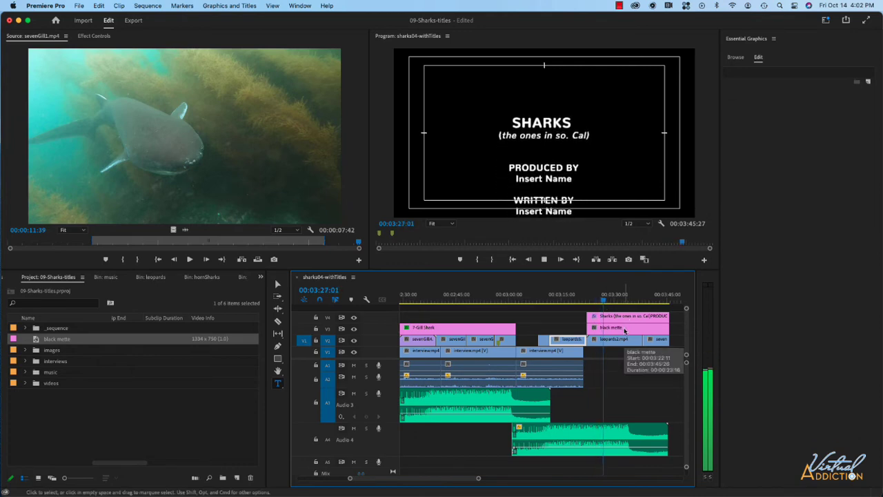
- Lower the black mette clip's opacity to 65% and scrub through the credits over the darkened footage
click(624, 330)
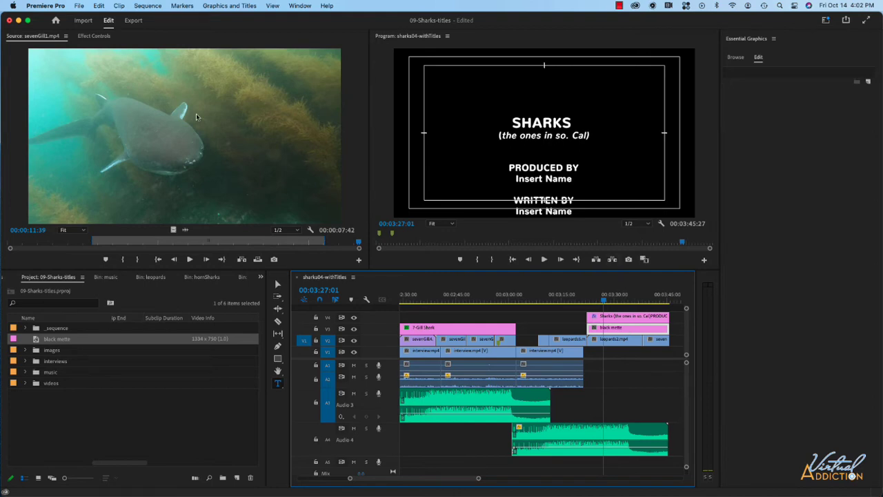
click(94, 36)
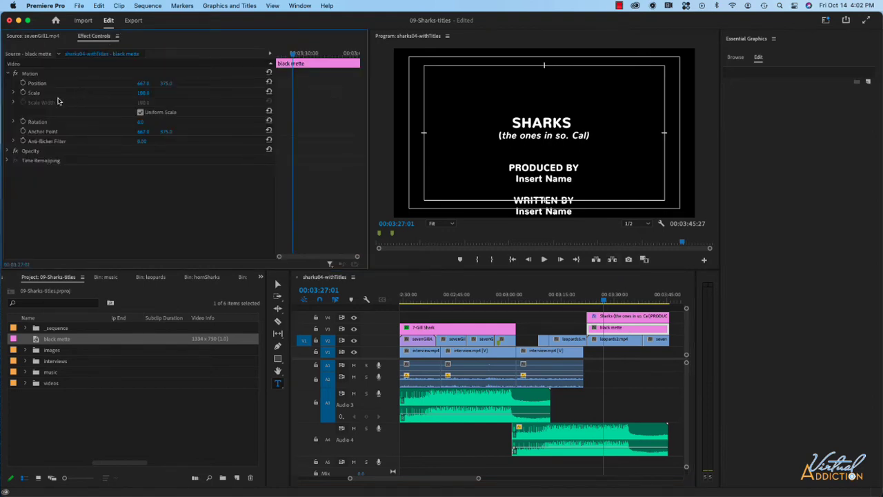
click(7, 151)
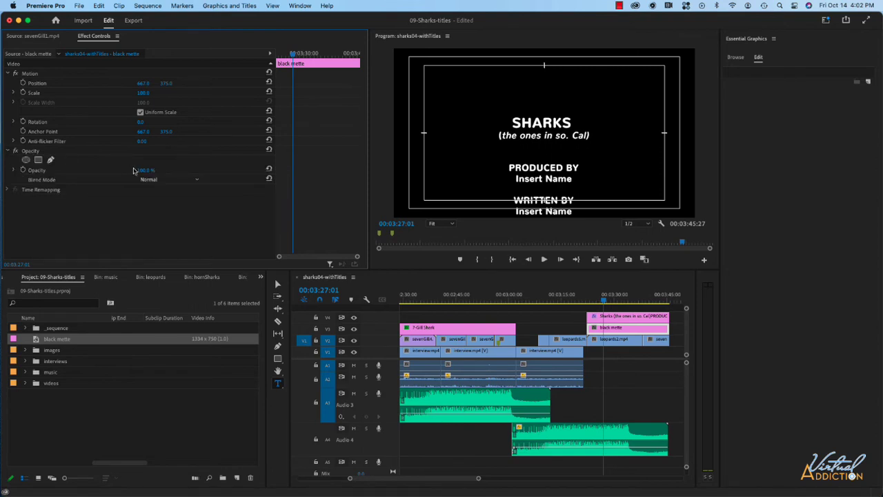
drag(148, 170, 123, 170)
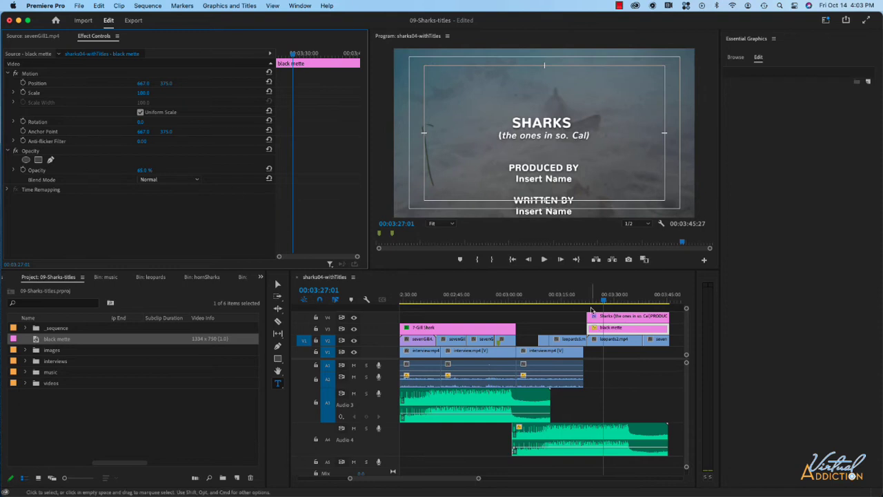
drag(605, 304, 625, 304)
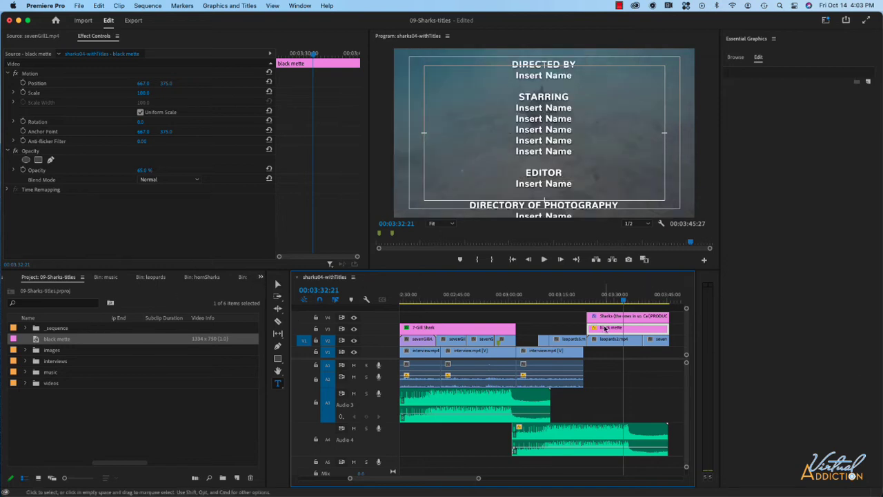
- Play the lead-in to the credits and apply a Cross Dissolve to the start of the black mette clip on V3
drag(605, 300, 581, 300)
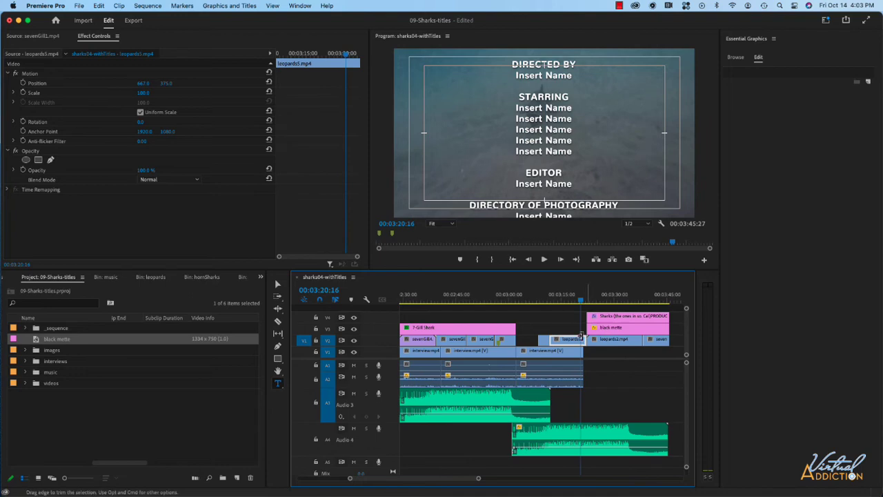
key(space)
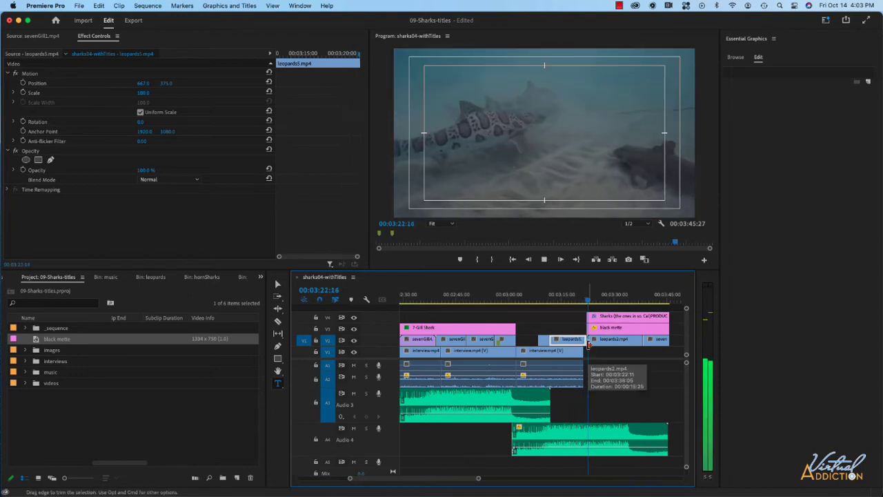
click(607, 339)
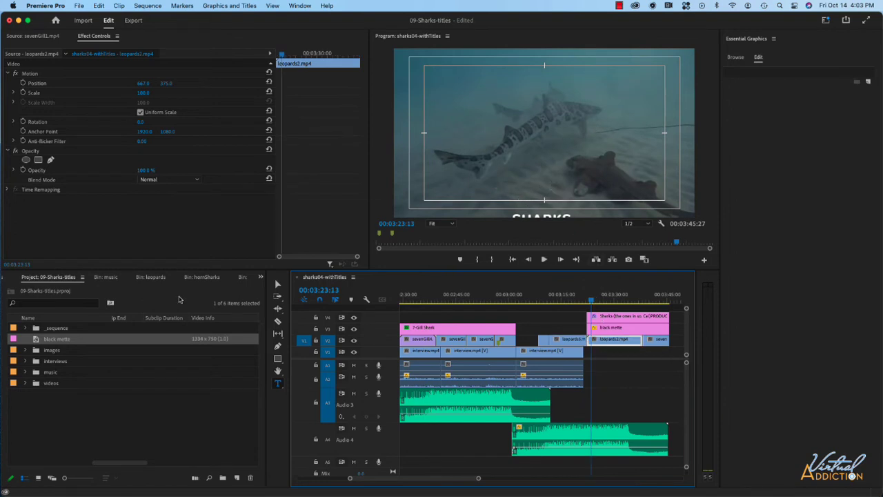
key(shift+7)
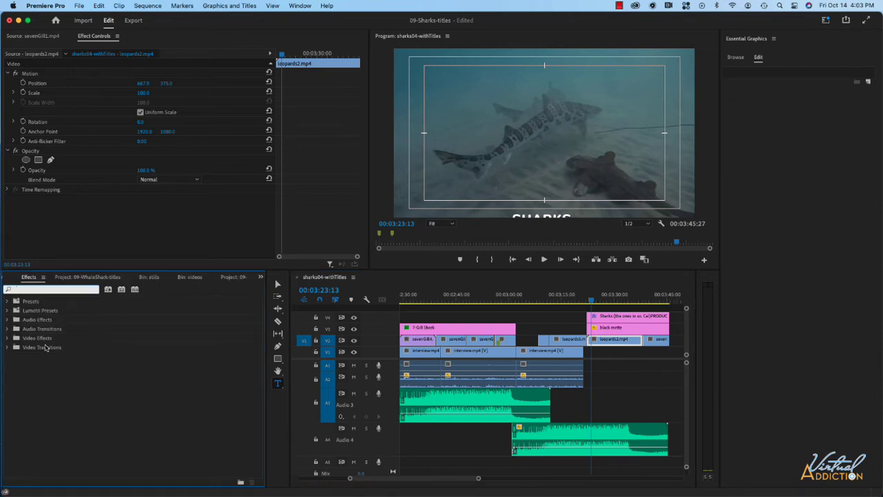
click(7, 350)
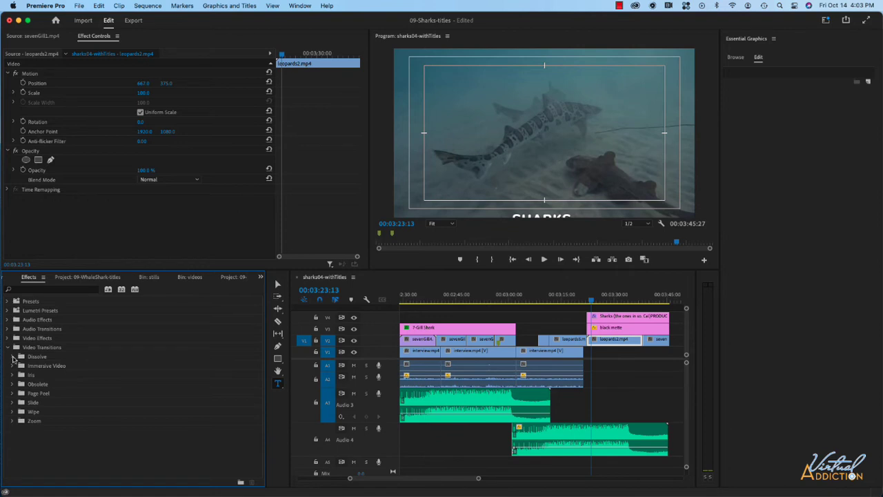
click(12, 356)
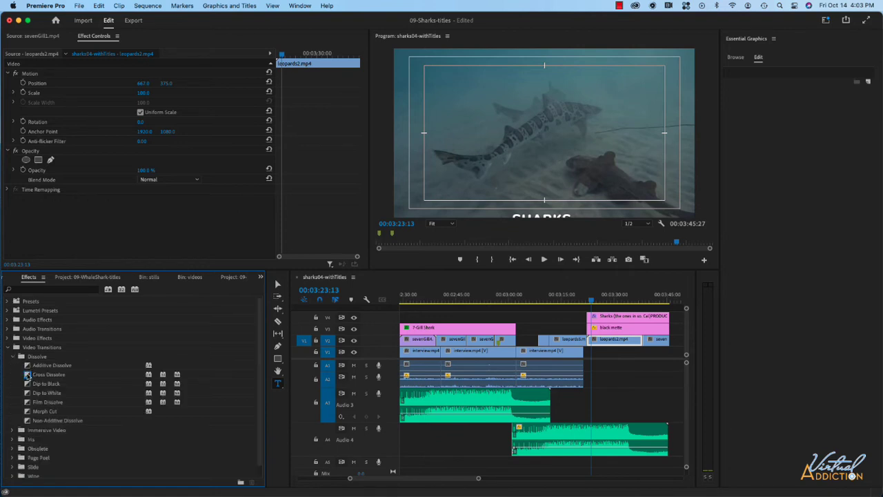
drag(31, 376, 594, 328)
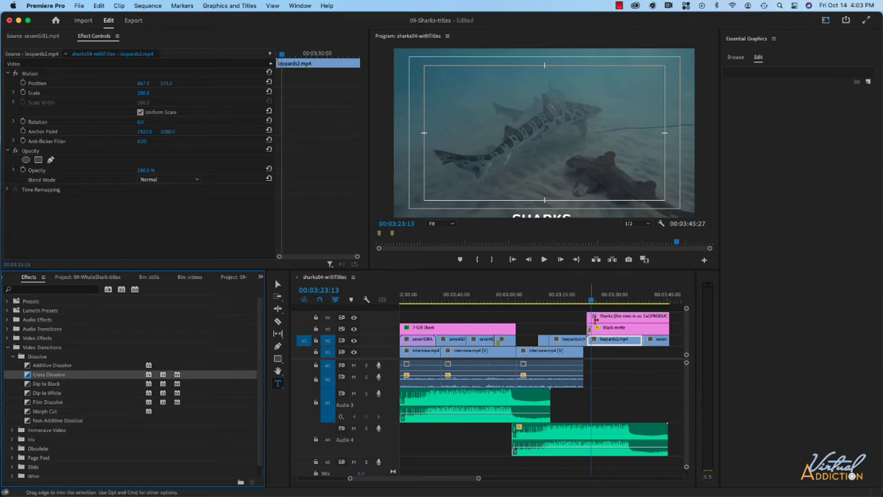
- Raise the black mette clip's opacity to 100% and preview the dissolve at its start
click(605, 330)
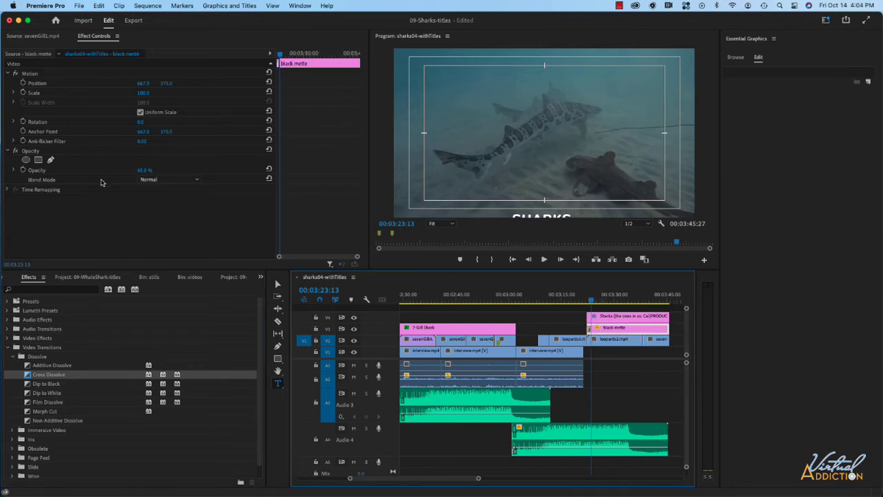
drag(145, 171, 173, 171)
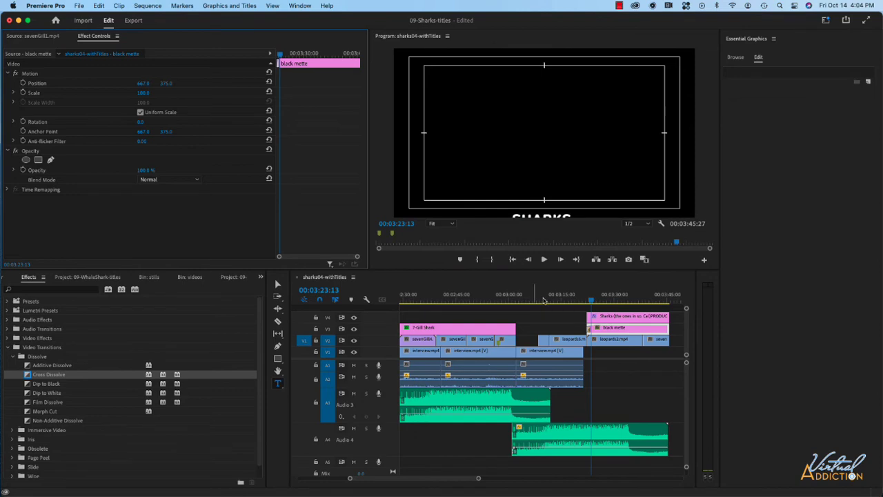
drag(591, 302, 577, 304)
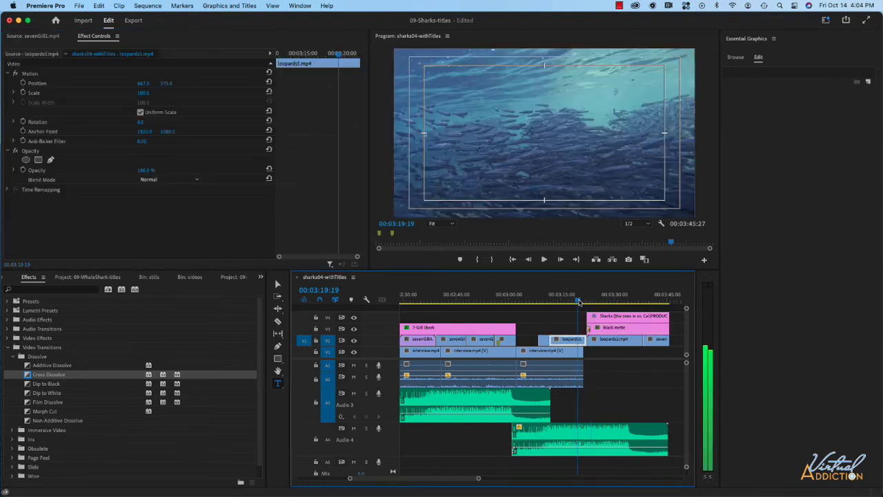
key(space)
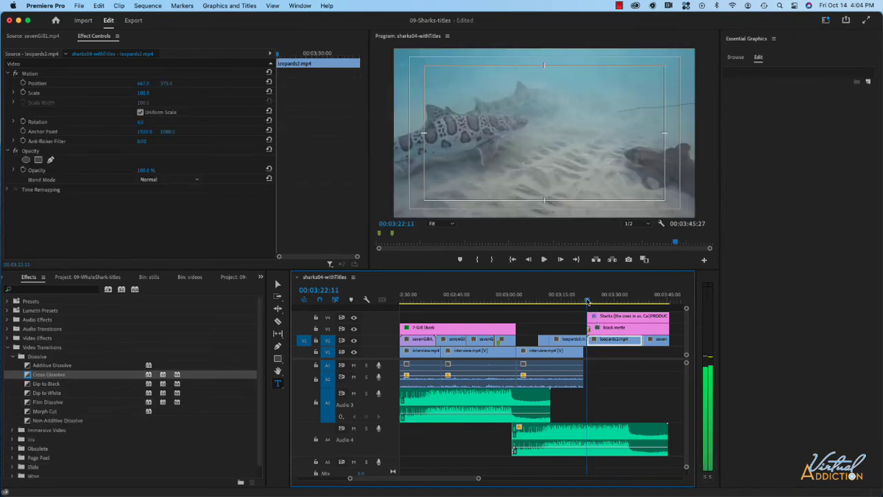
drag(587, 302, 591, 302)
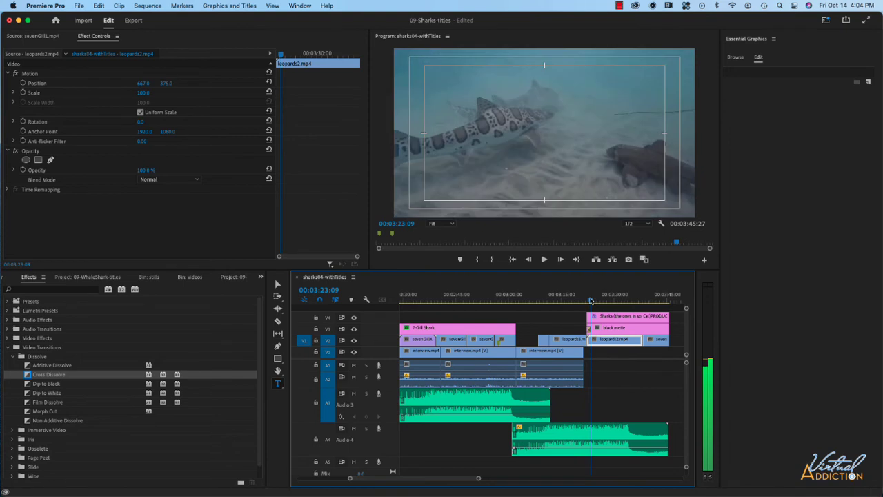
- Set the black mette clip's opacity to 65% and scrub through the opening of the credits
click(610, 331)
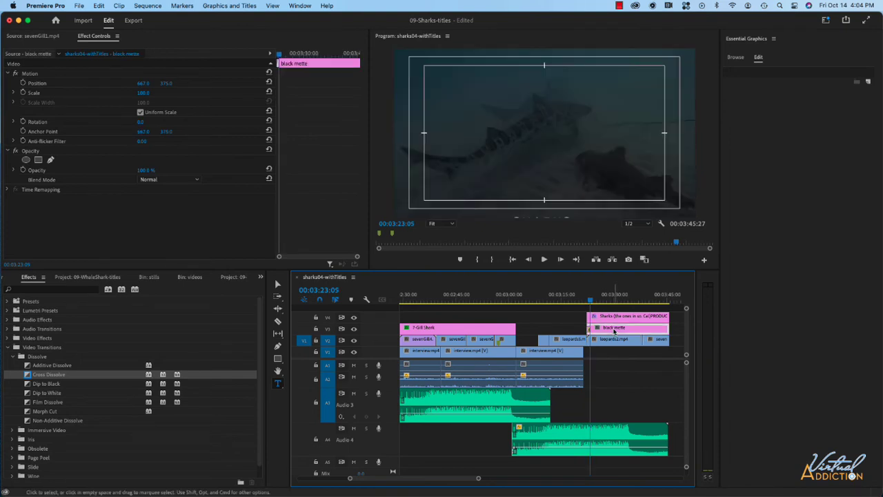
drag(153, 171, 141, 172)
click(142, 172)
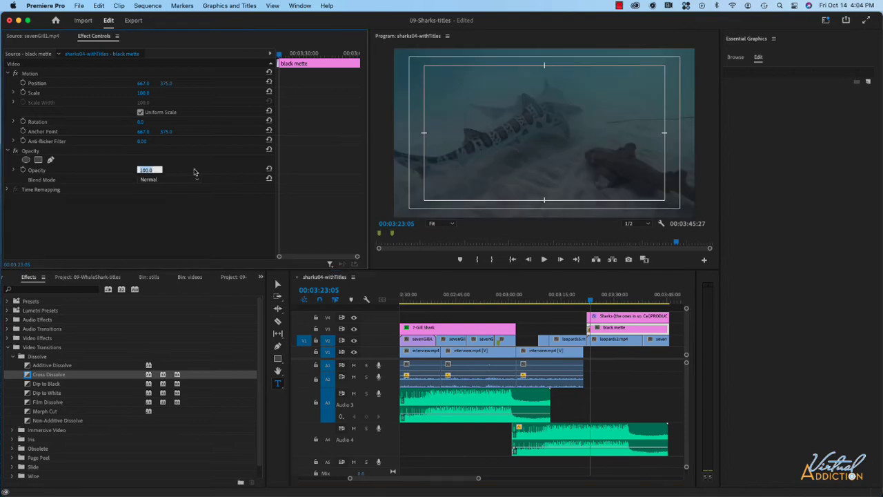
text(68)
key(Return)
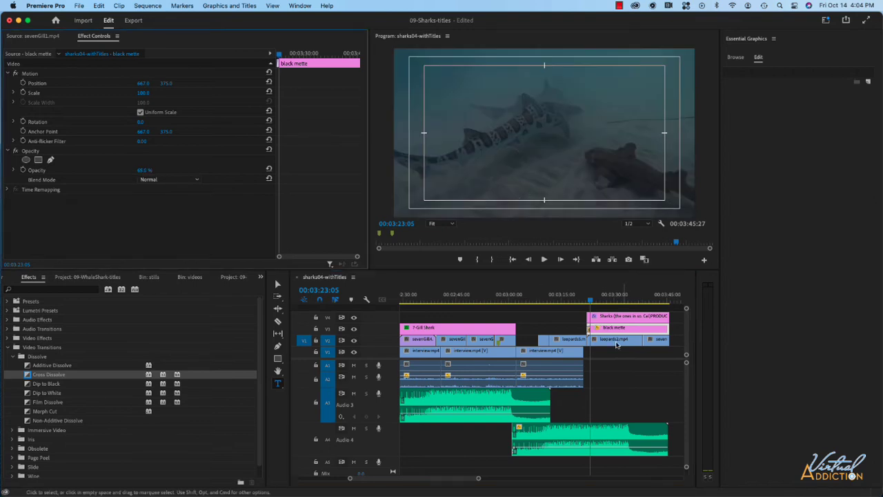
drag(594, 302, 607, 304)
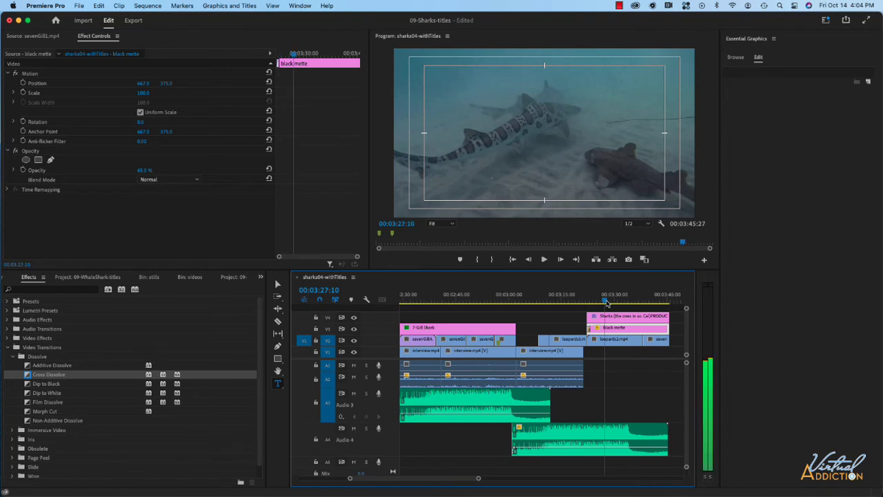
drag(607, 302, 611, 304)
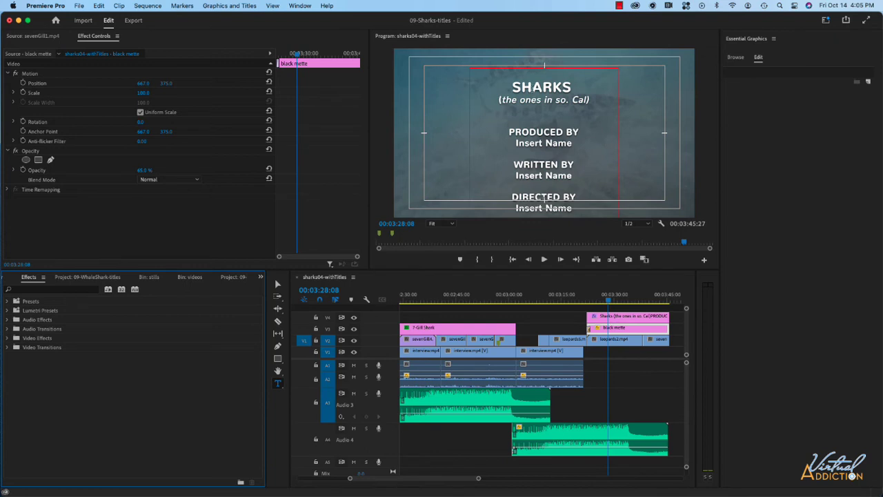
- Change the fill color of all the credits text to the off-white ECECEC
click(534, 90)
double_click(534, 90)
key(super+a)
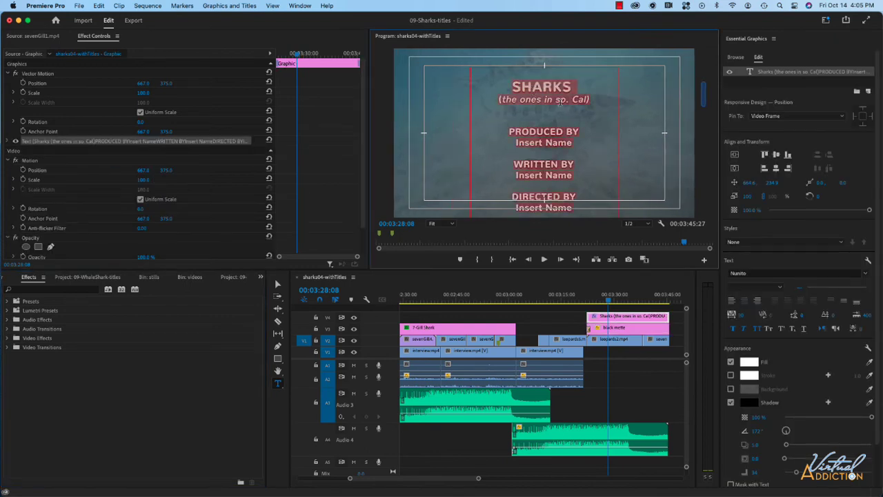
click(755, 366)
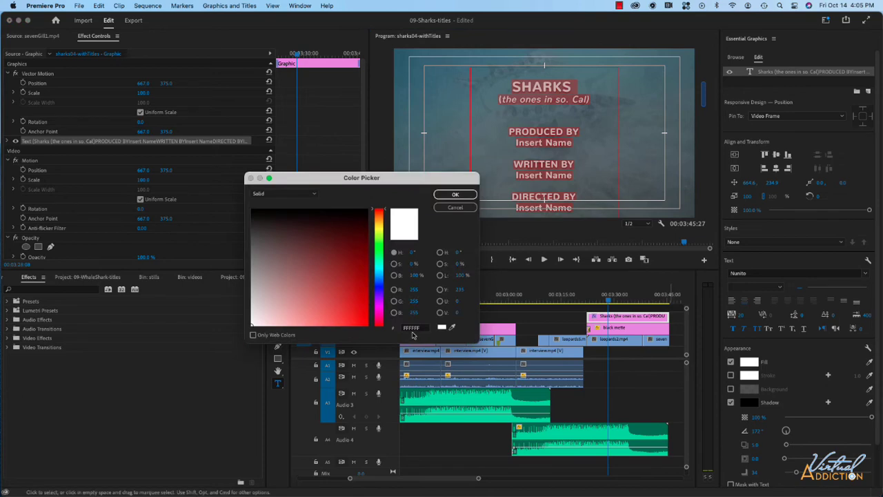
click(251, 317)
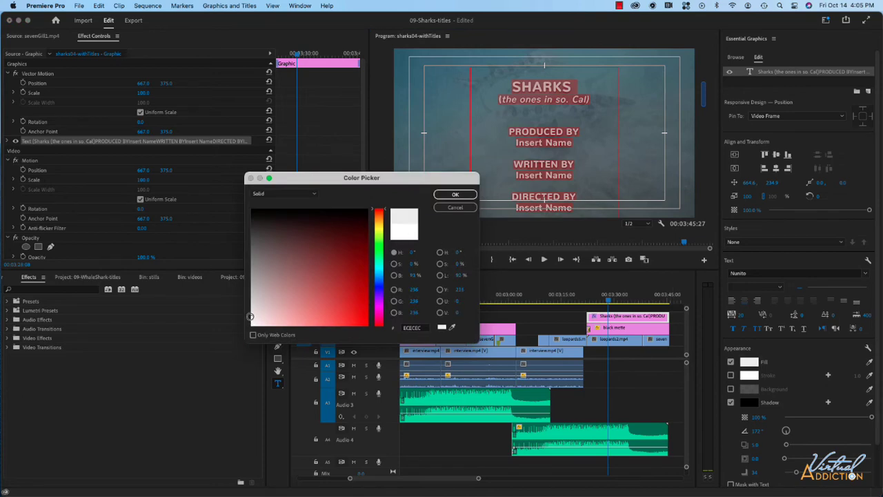
click(456, 194)
click(539, 142)
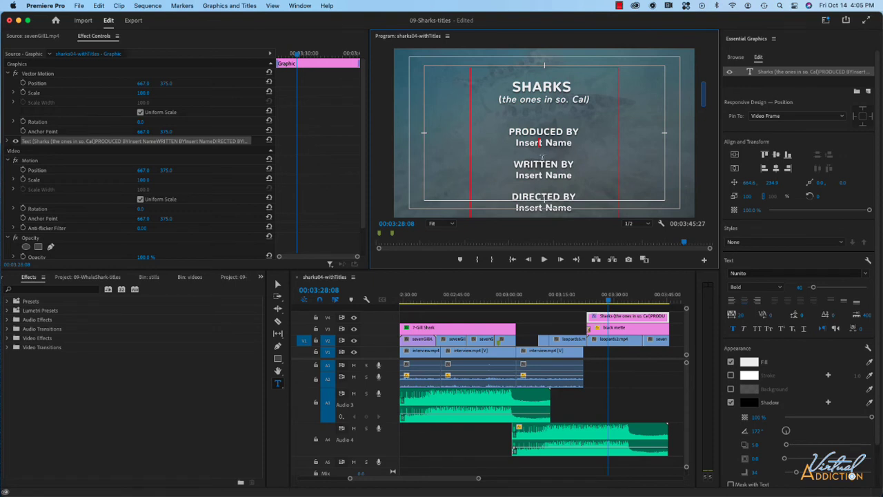
- Search the effects for "redu" and apply Reduce Interlace Flicker to the credits graphic on V4
click(231, 305)
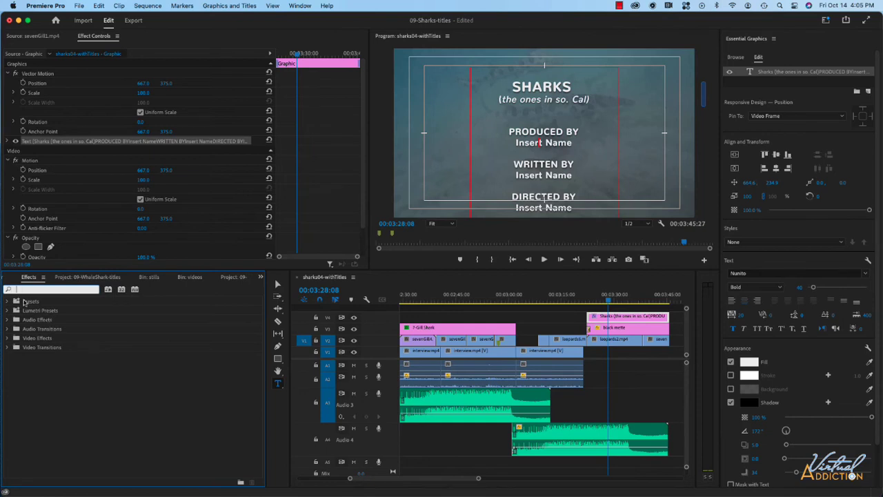
text(redu)
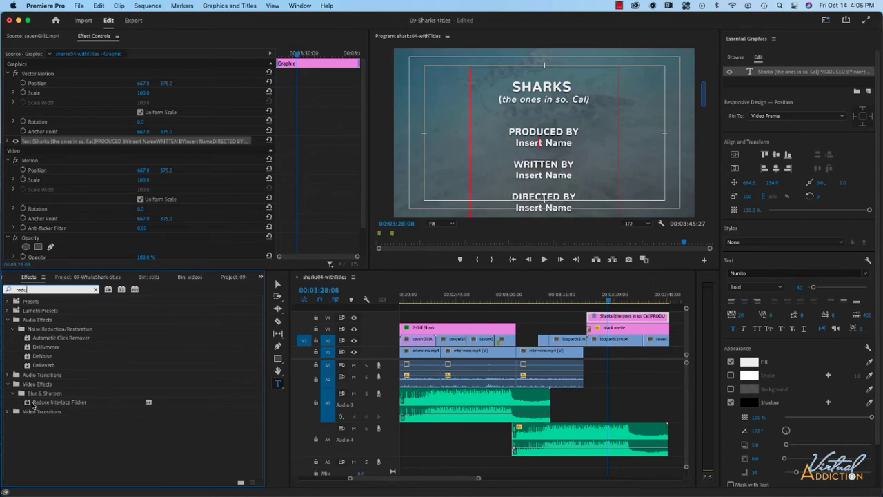
drag(31, 406, 611, 319)
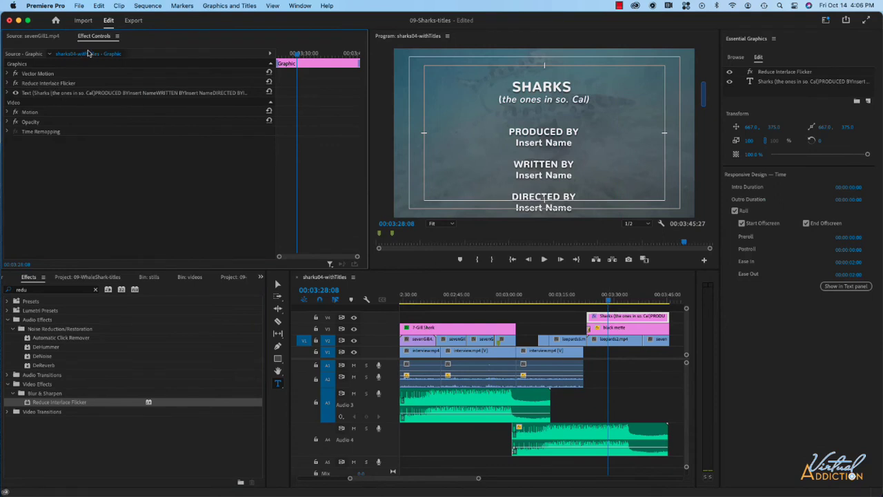
- Try different Softness amounts for the Reduce Interlace Flicker effect on the credits graphic and settle on 0.9
click(7, 82)
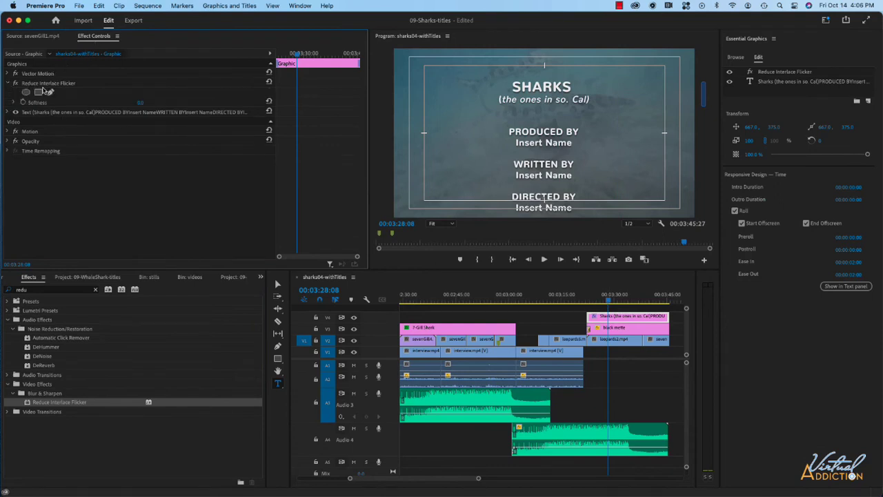
click(13, 102)
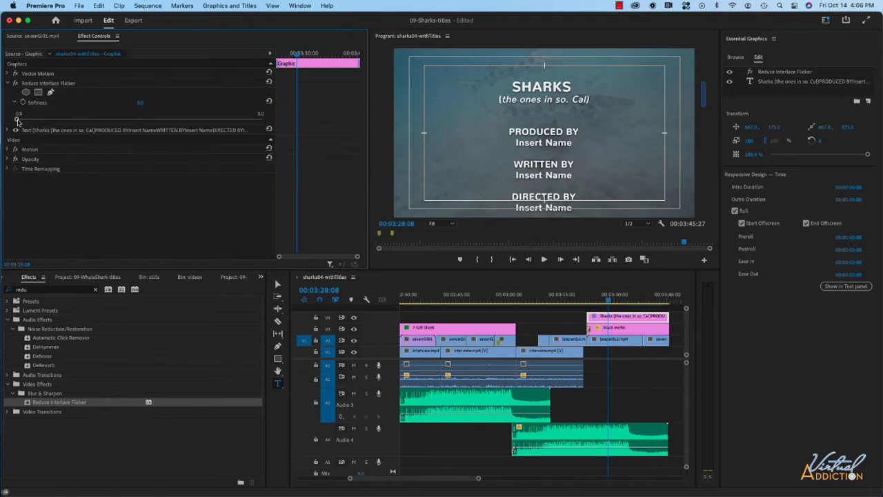
drag(20, 119, 54, 122)
drag(54, 120, 254, 121)
drag(255, 120, 82, 122)
- Play back and scrub through the rolling credits to examine the softened text over the darkened footage
drag(607, 301, 590, 302)
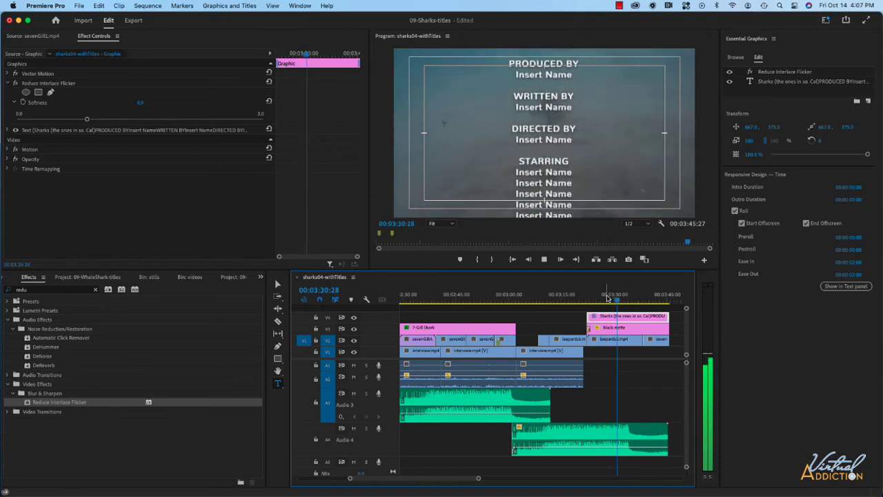
key(space)
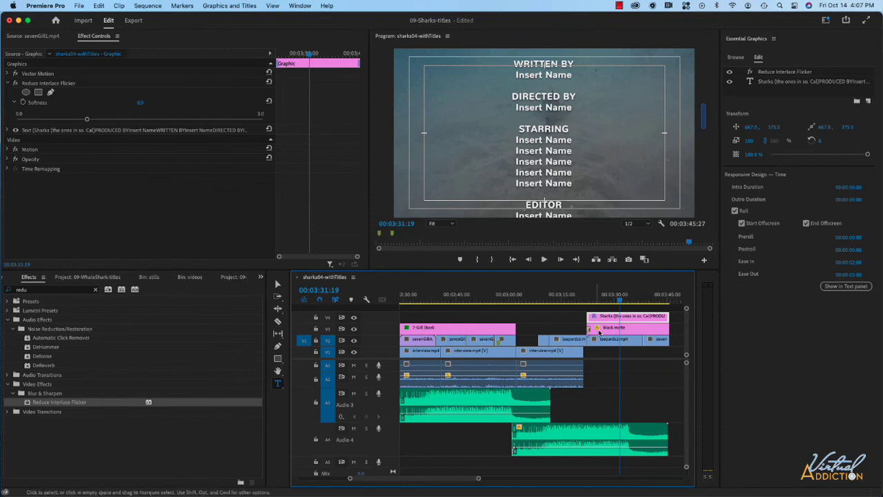
click(628, 301)
drag(630, 302, 598, 304)
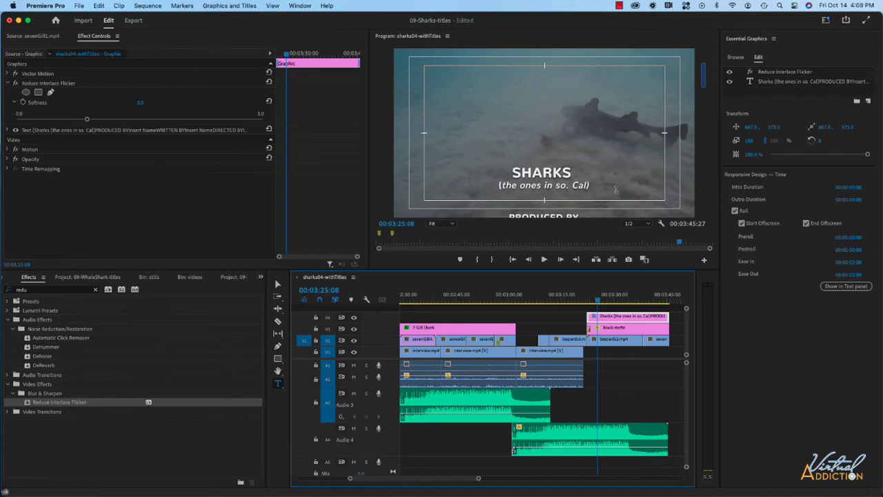
click(618, 301)
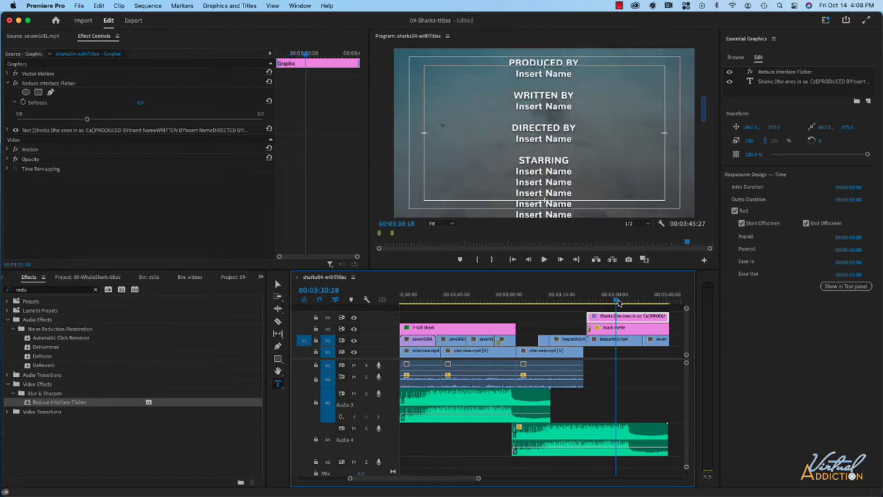
drag(616, 302, 608, 302)
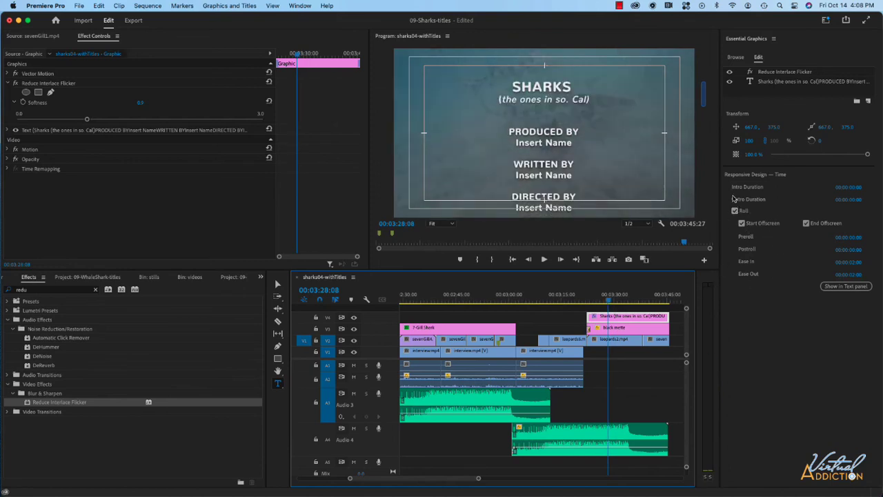
- Open the clip options for the credits graphic on V4
right_click(630, 321)
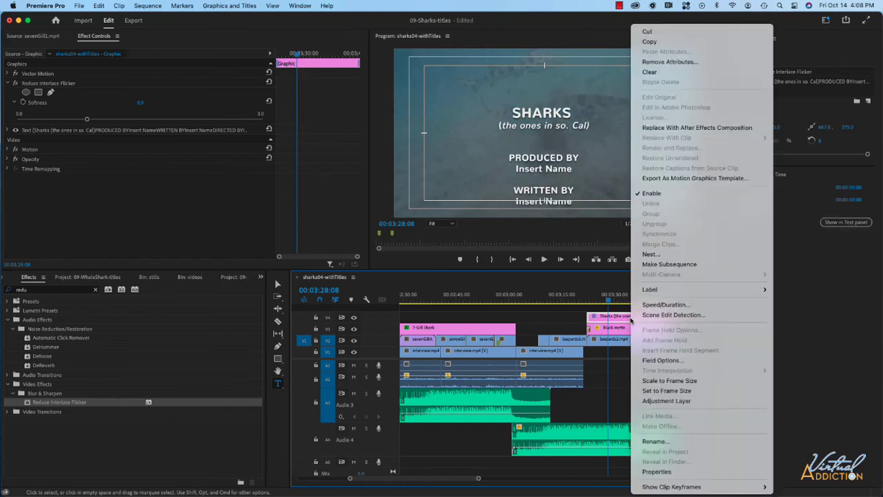